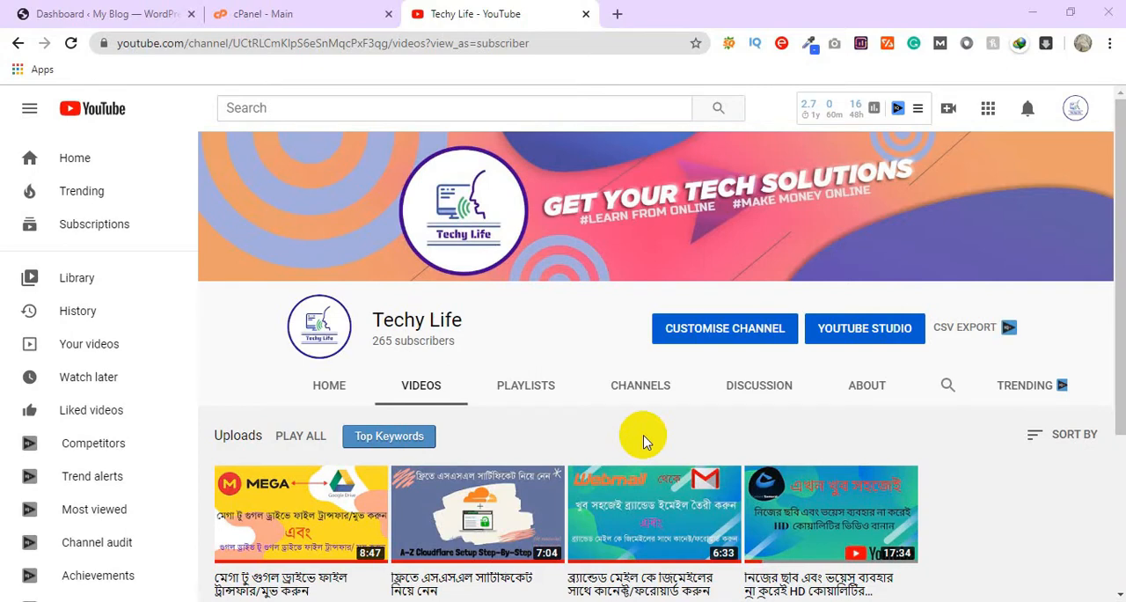
Step: Switch to the WordPress dashboard of the site and open its installed themes
click(58, 14)
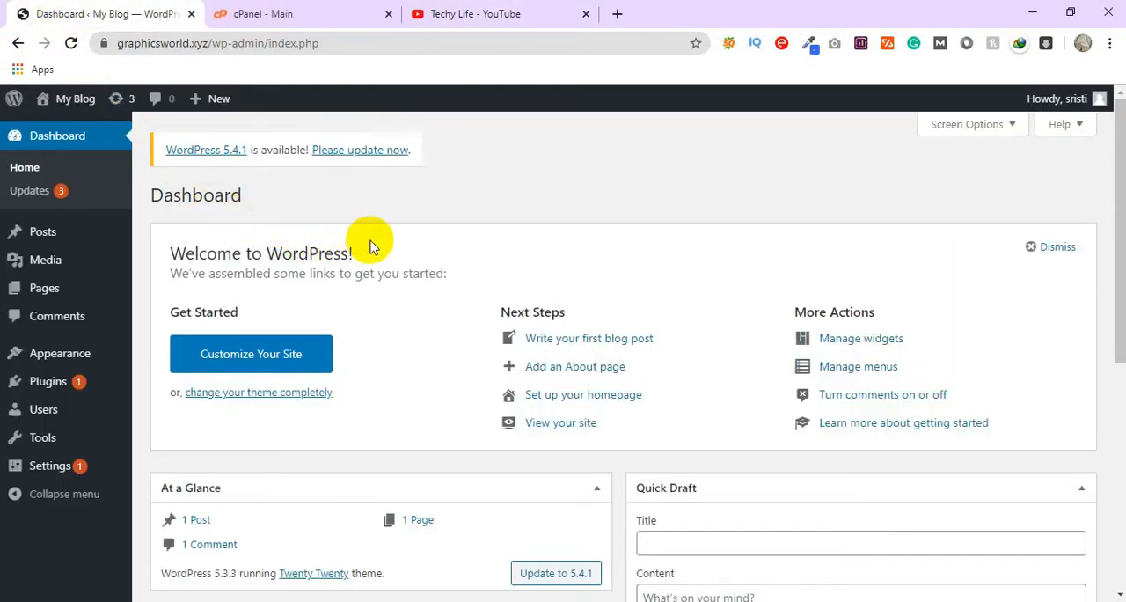
mouse_move(50, 360)
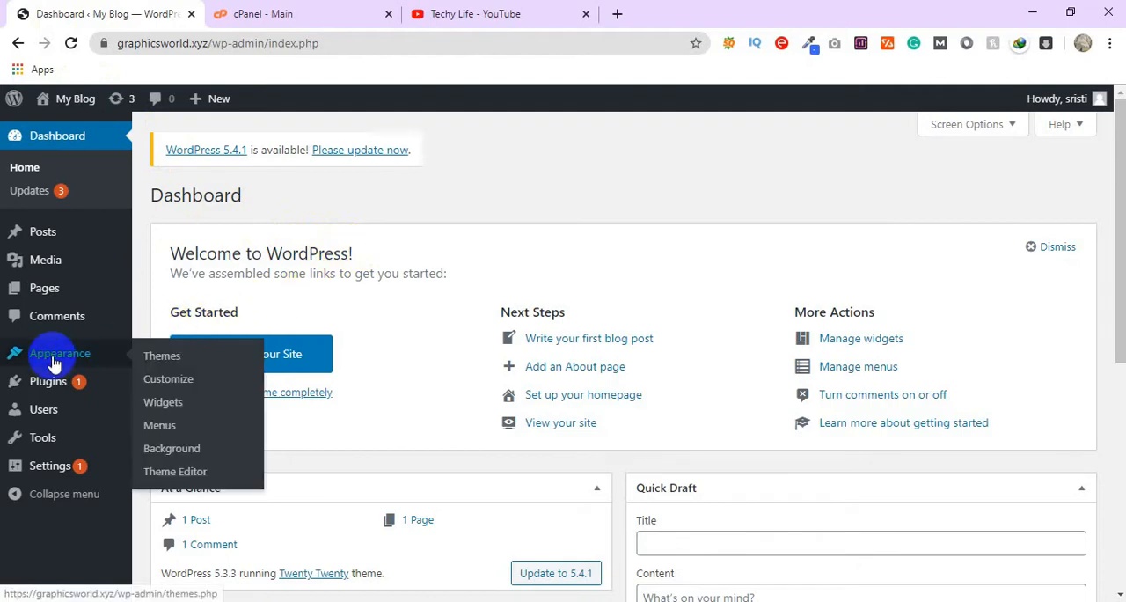
click(167, 365)
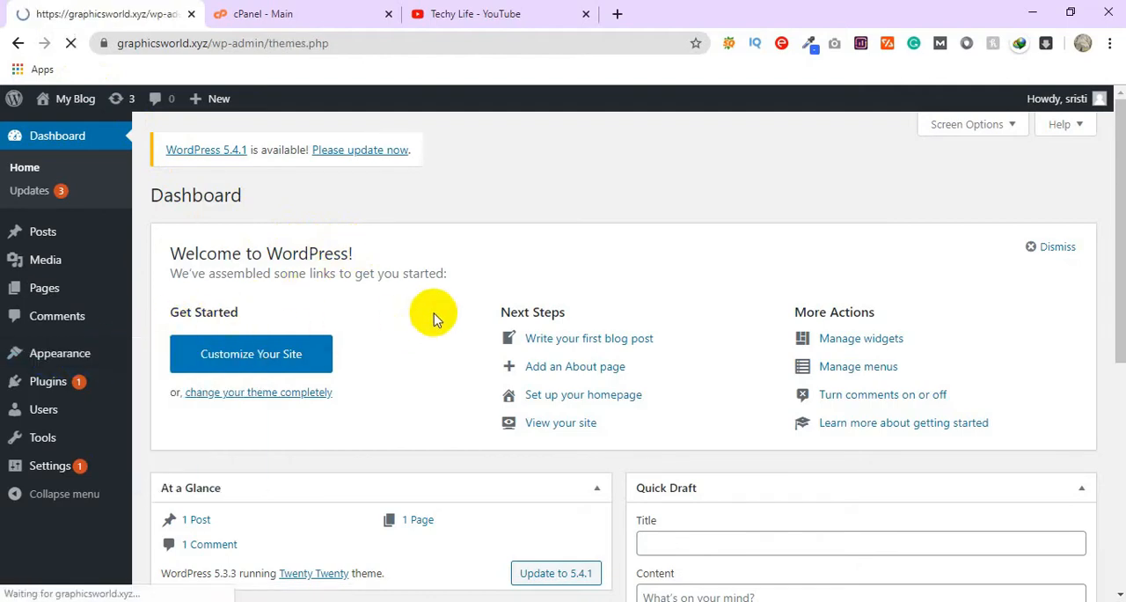
Step: Open the Upload New Media page to check the maximum upload file size
scroll(431, 322, up, 4)
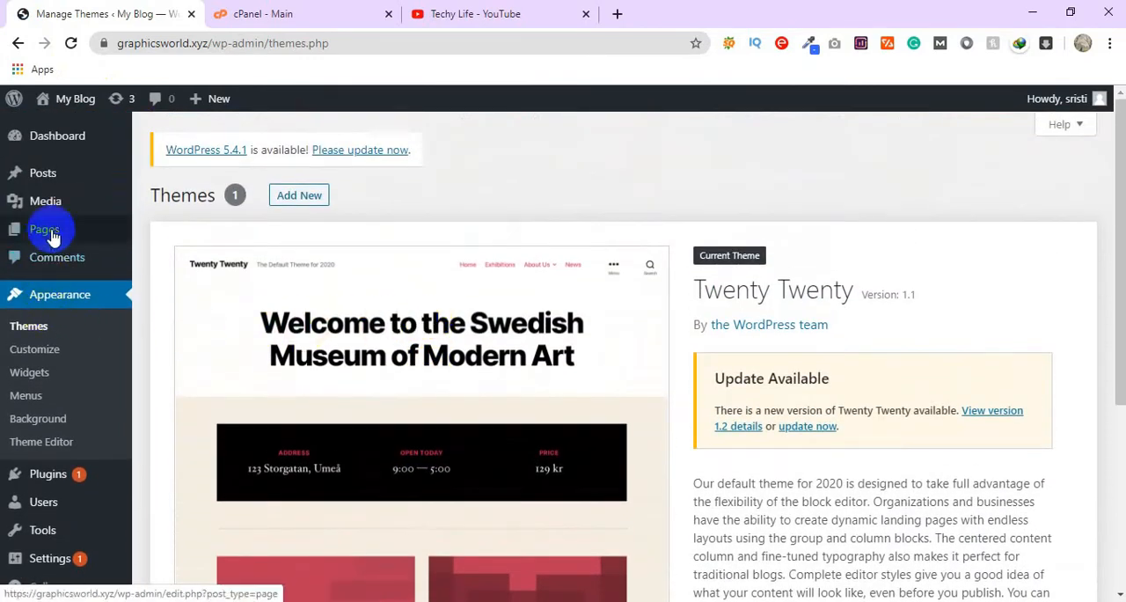
mouse_move(63, 201)
click(163, 225)
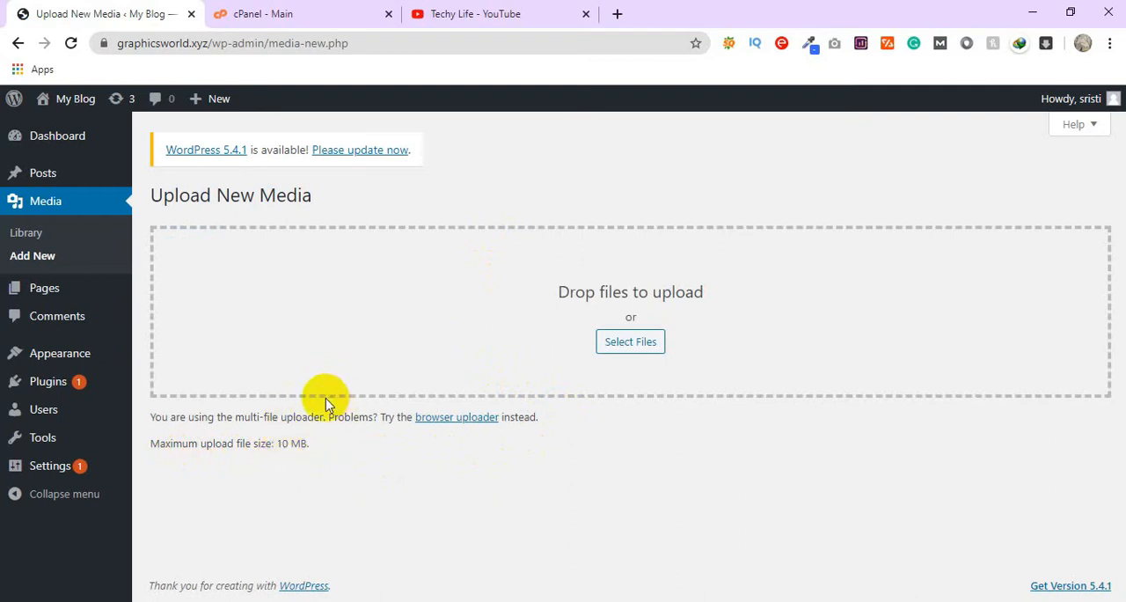
Step: Return to the site's themes and open the form for uploading a new theme in .zip format
mouse_move(82, 350)
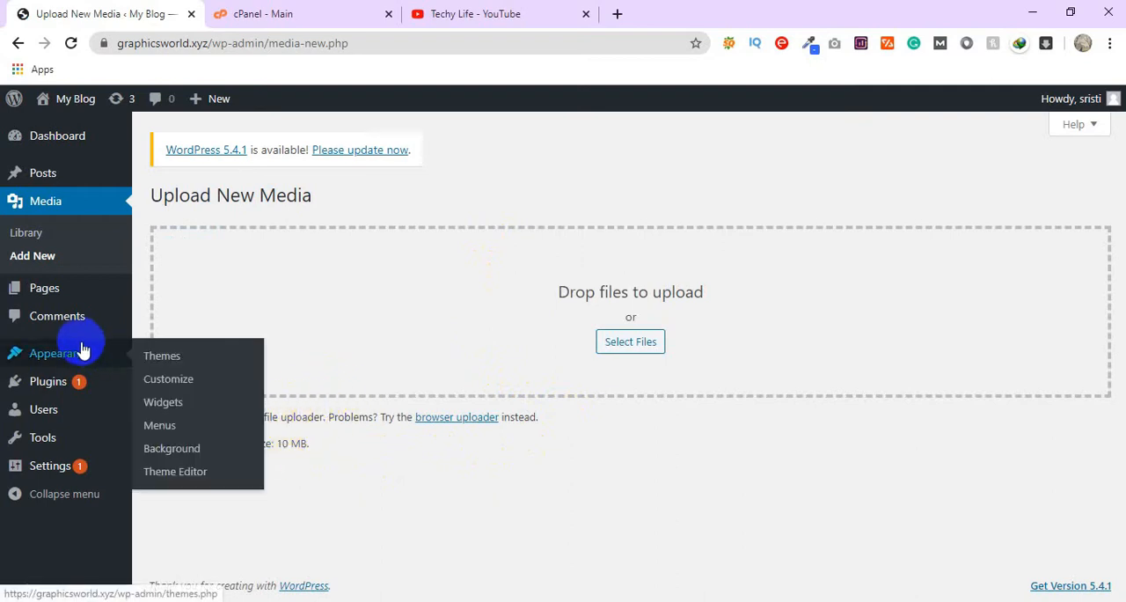
click(163, 359)
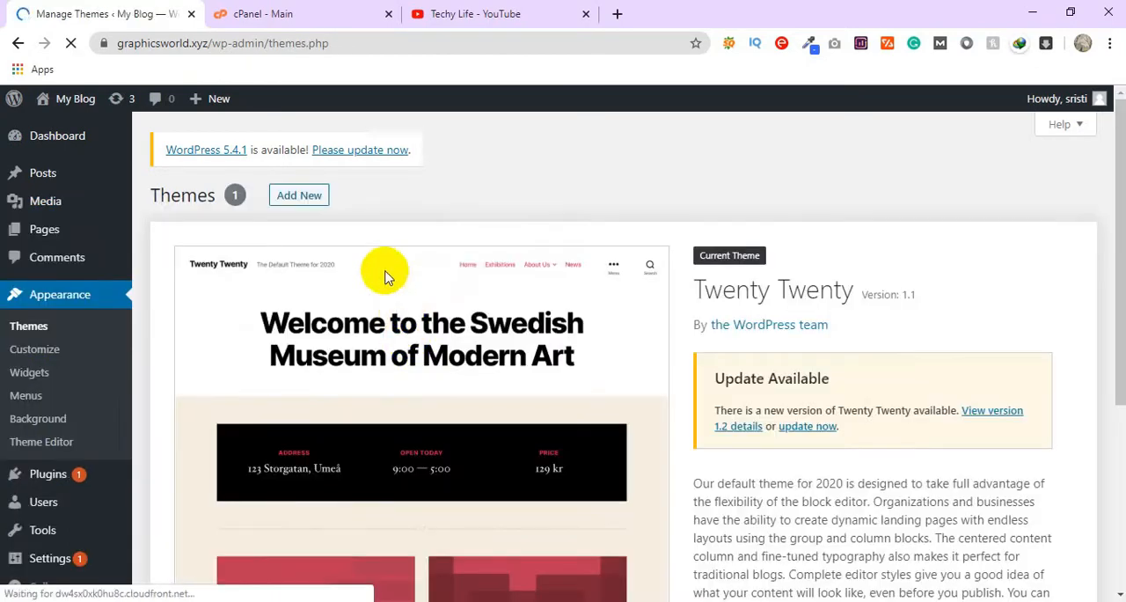
scroll(385, 278, down, 4)
scroll(453, 269, up, 4)
click(315, 195)
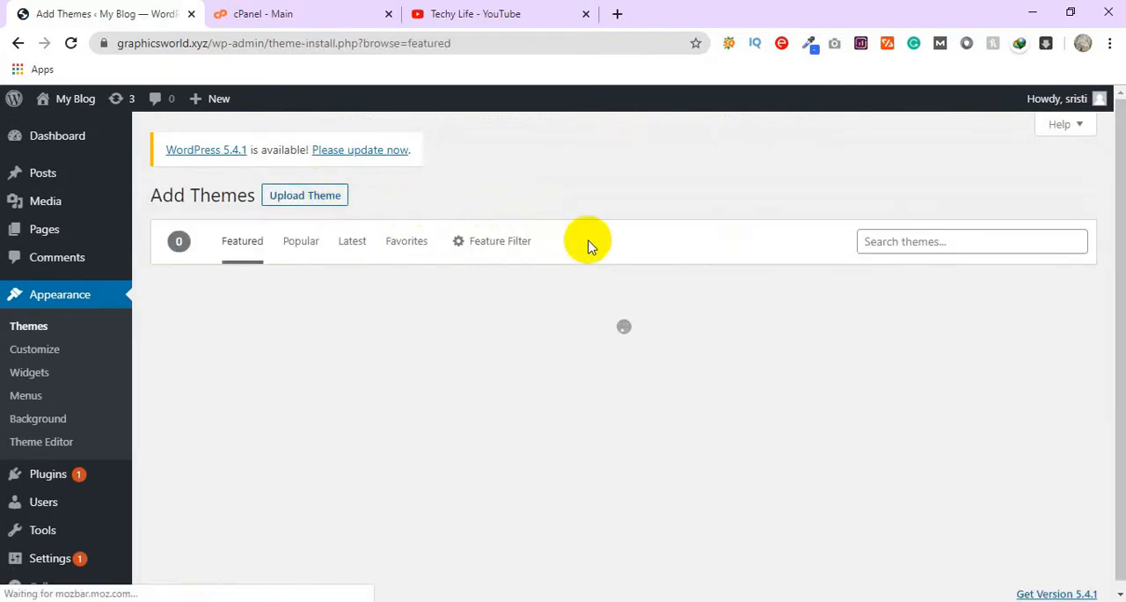
click(317, 195)
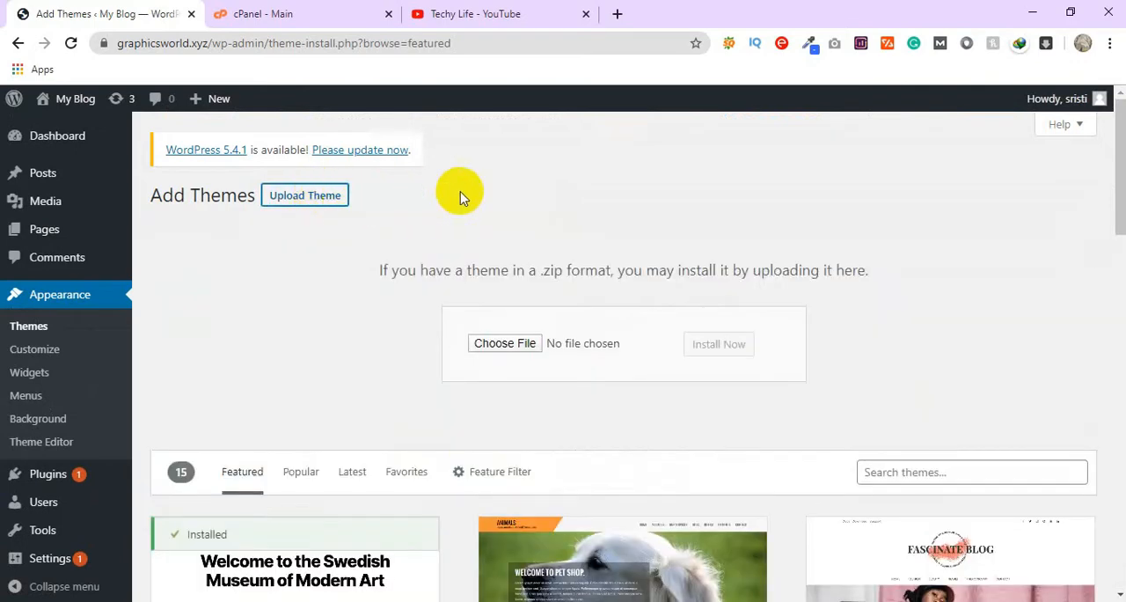
Step: Try to install the theme package selfer.zip from the Desktop, then return to the Add Themes page
click(504, 346)
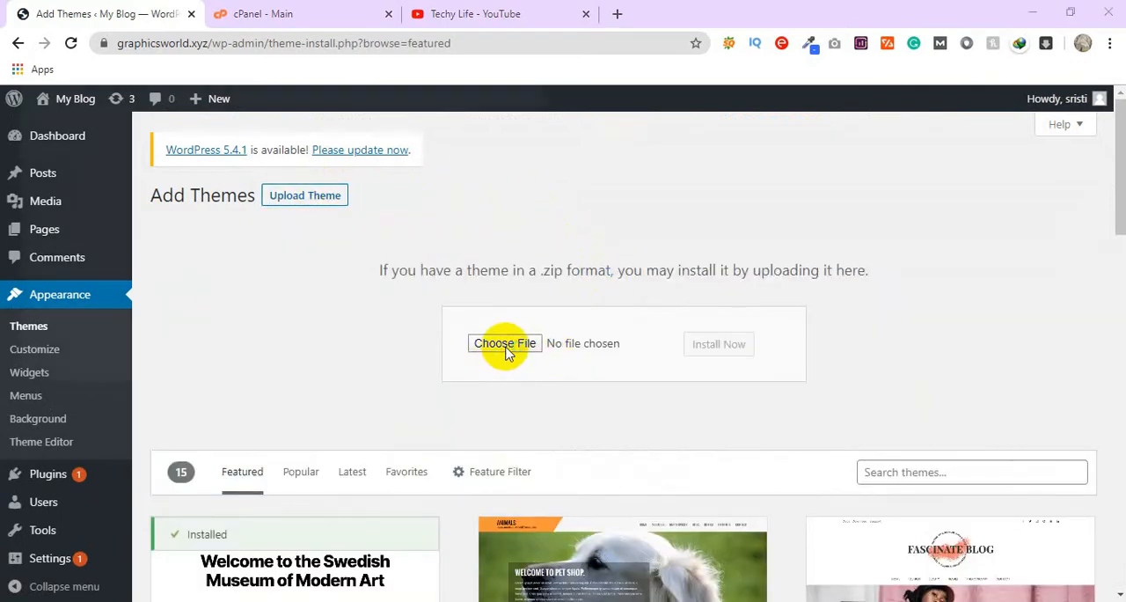
scroll(284, 247, down, 10)
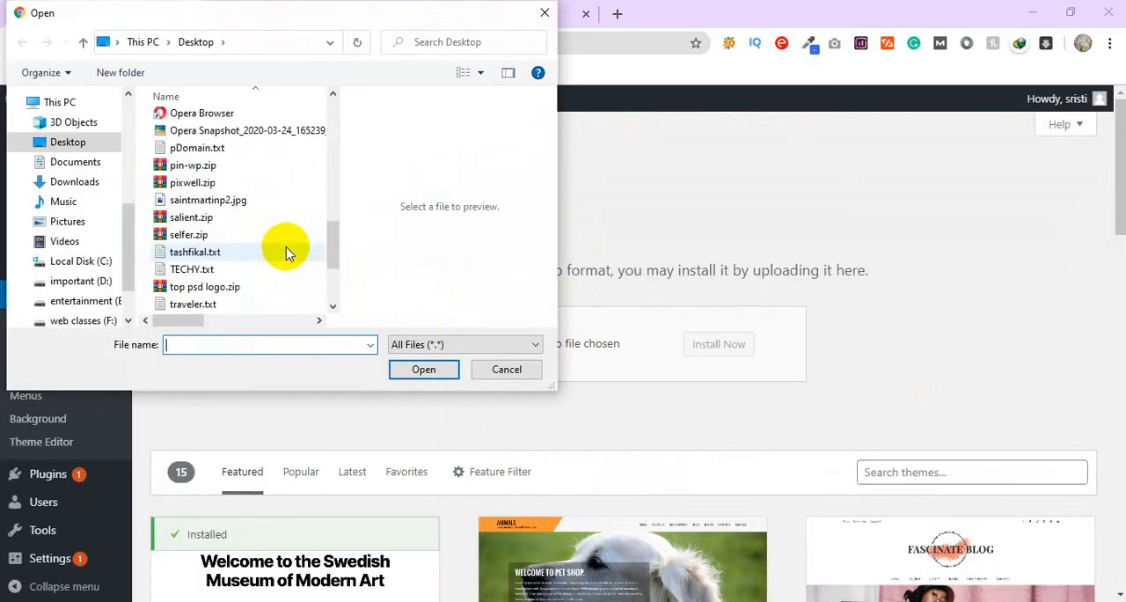
scroll(286, 253, down, 2)
scroll(286, 254, up, 3)
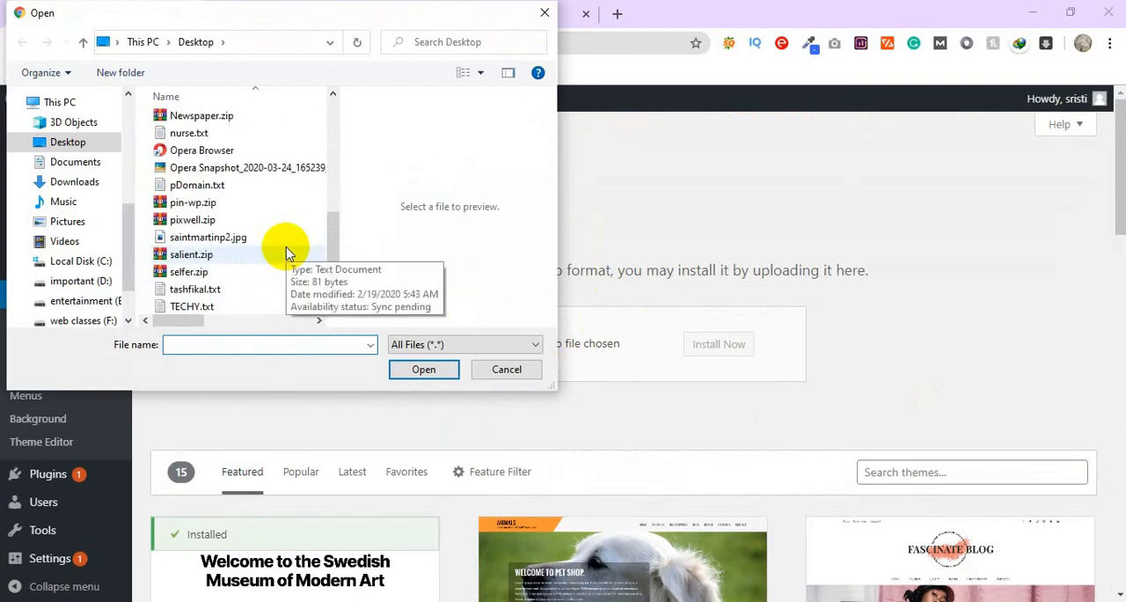
scroll(284, 249, up, 1)
scroll(282, 229, up, 3)
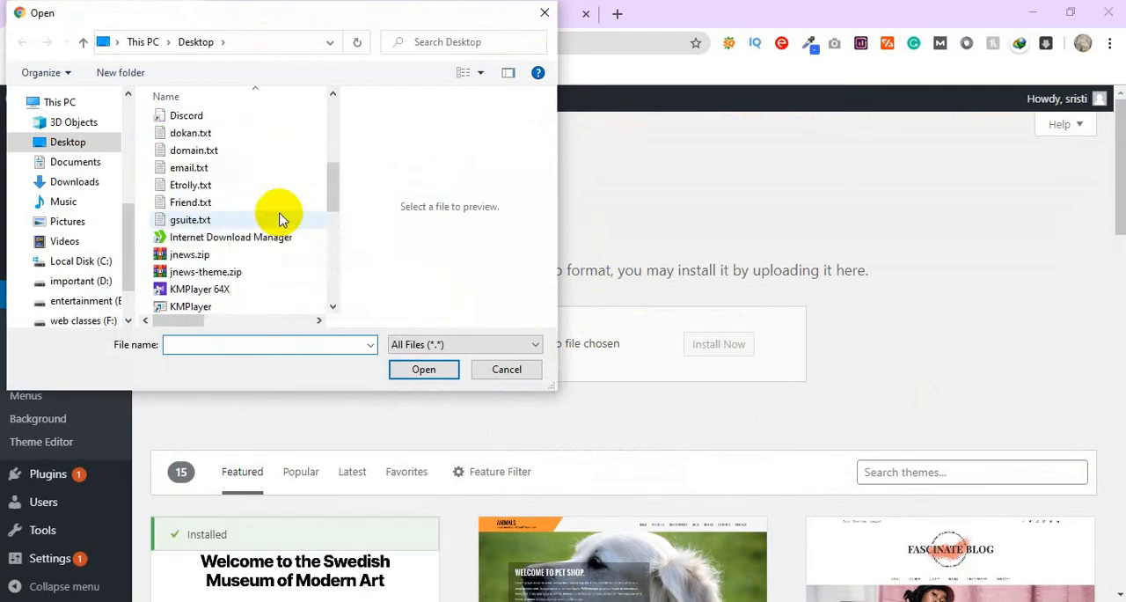
scroll(282, 219, up, 2)
scroll(282, 219, down, 9)
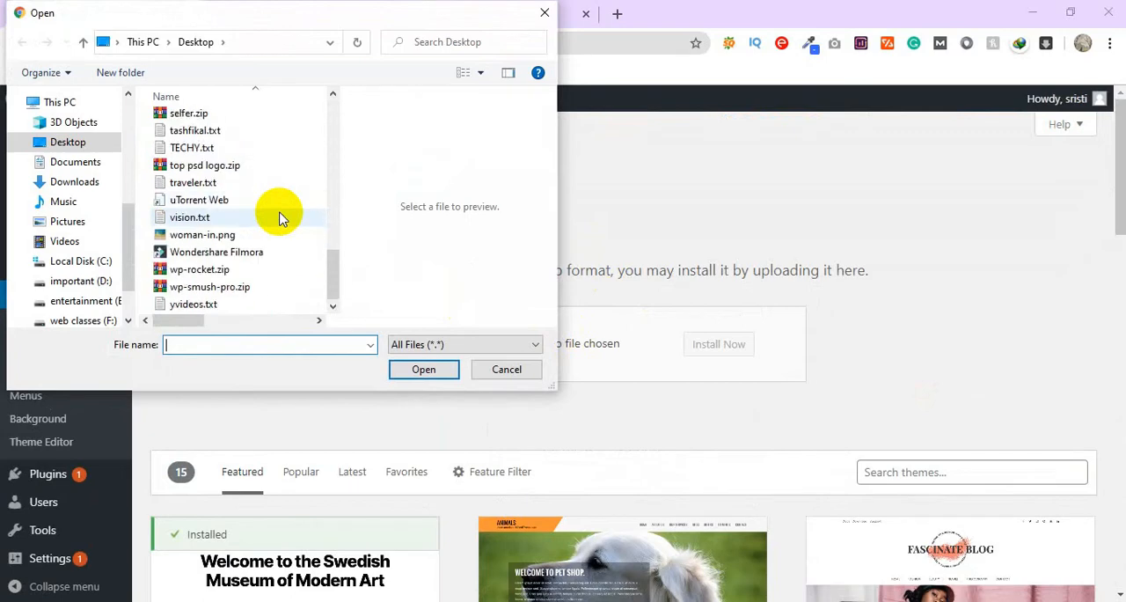
scroll(282, 216, up, 1)
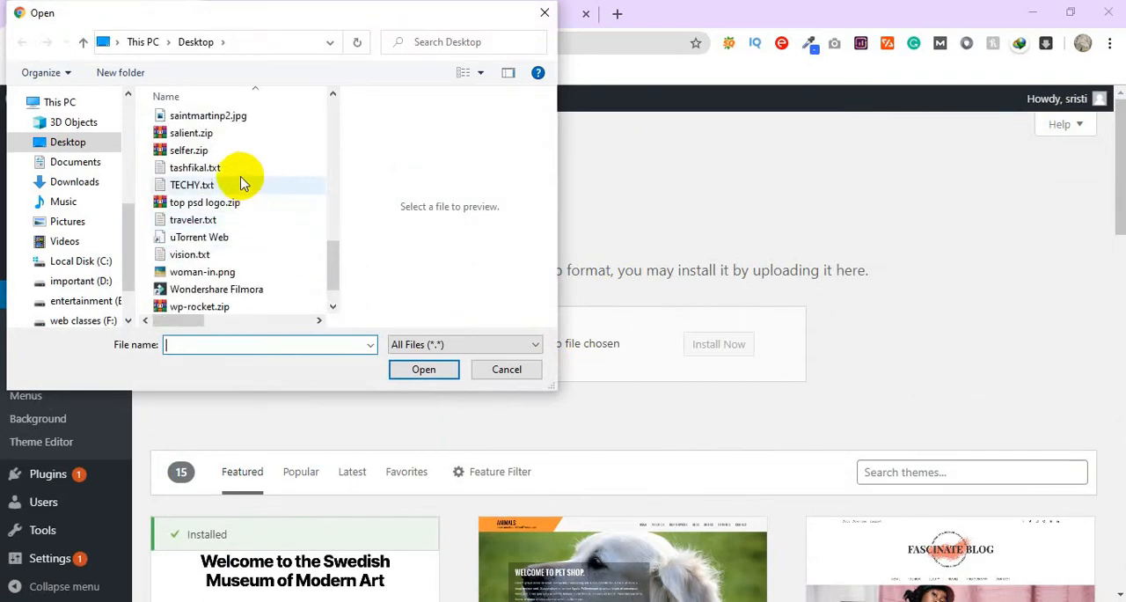
double_click(200, 150)
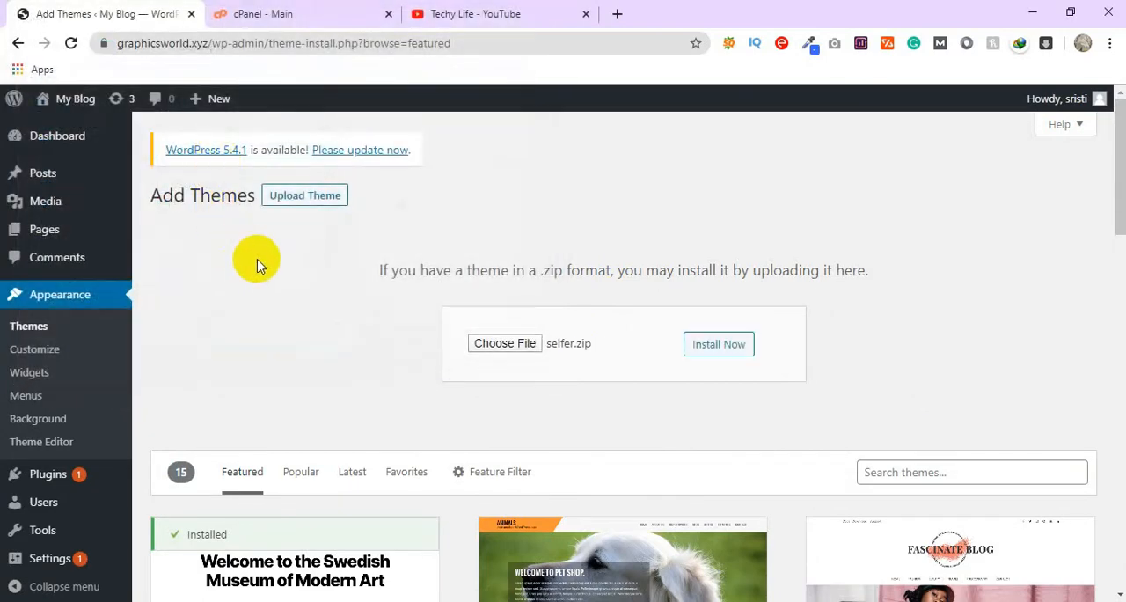
click(717, 349)
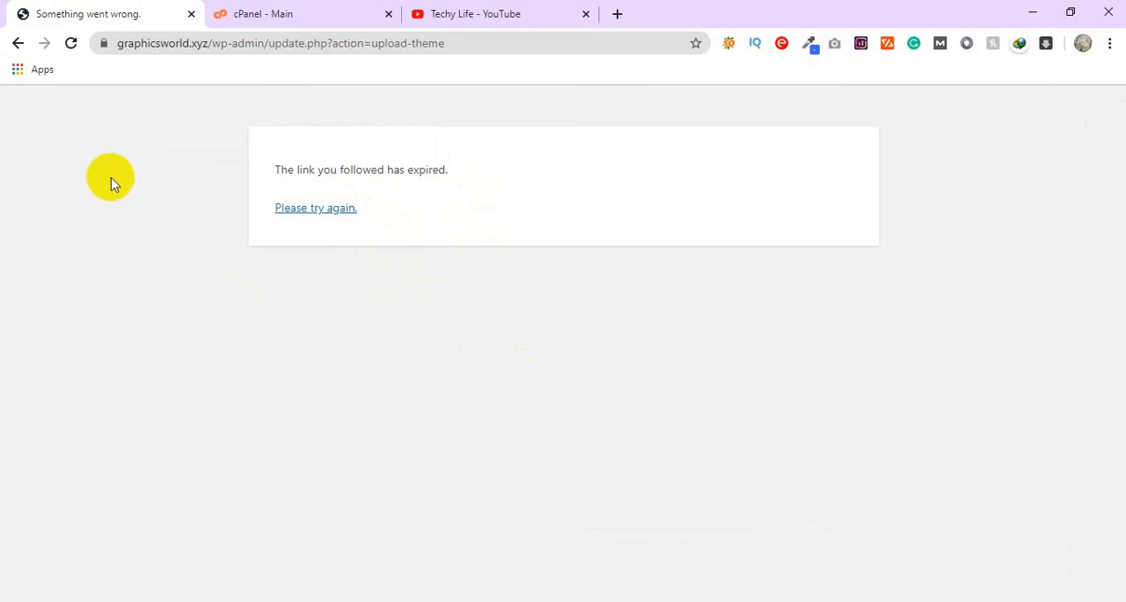
click(18, 43)
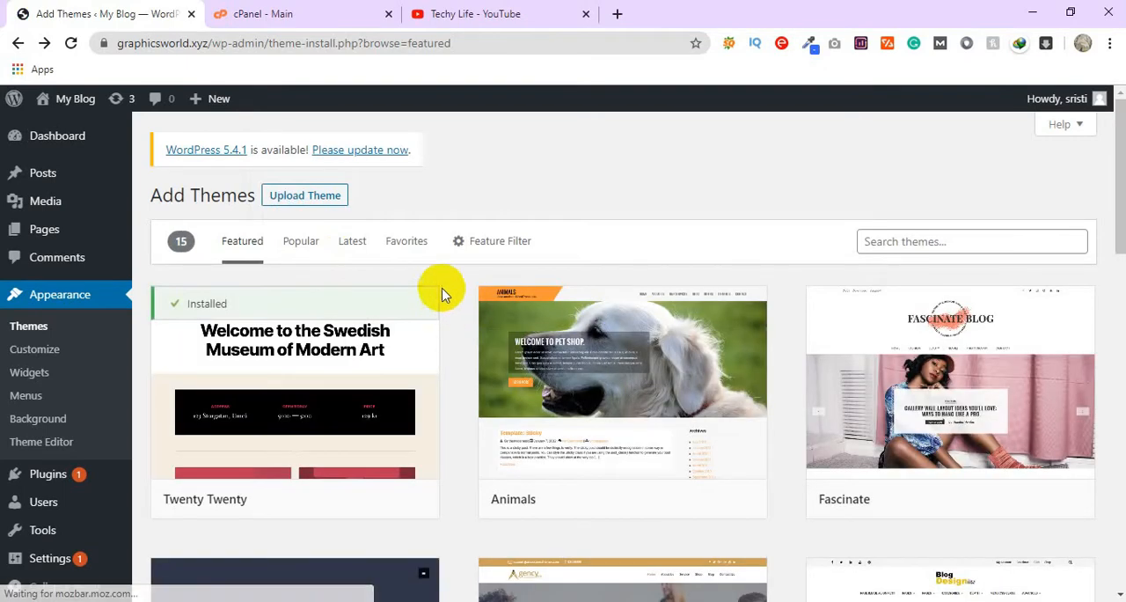
Step: Switch to the hosting account's cPanel and open the MultiPHP INI Editor from its Software section
click(330, 13)
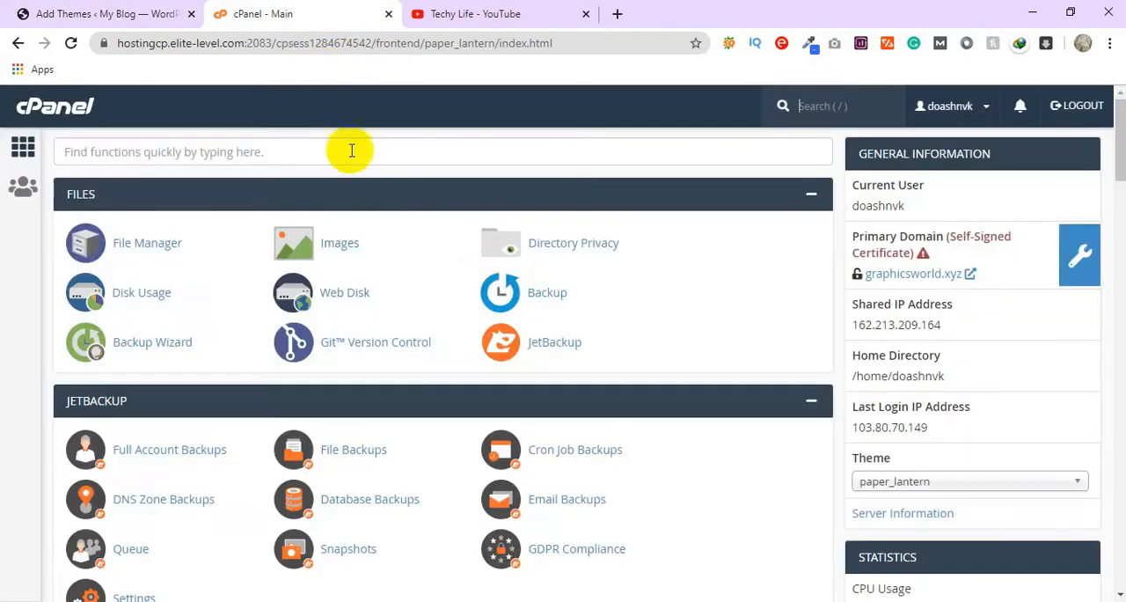
scroll(407, 410, down, 3)
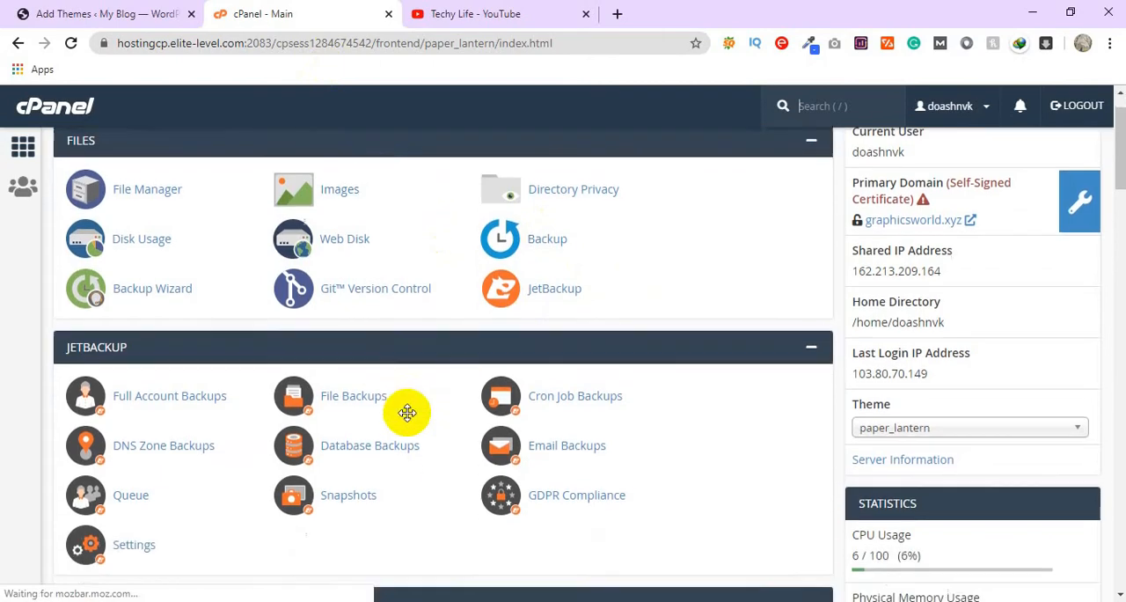
scroll(409, 415, down, 15)
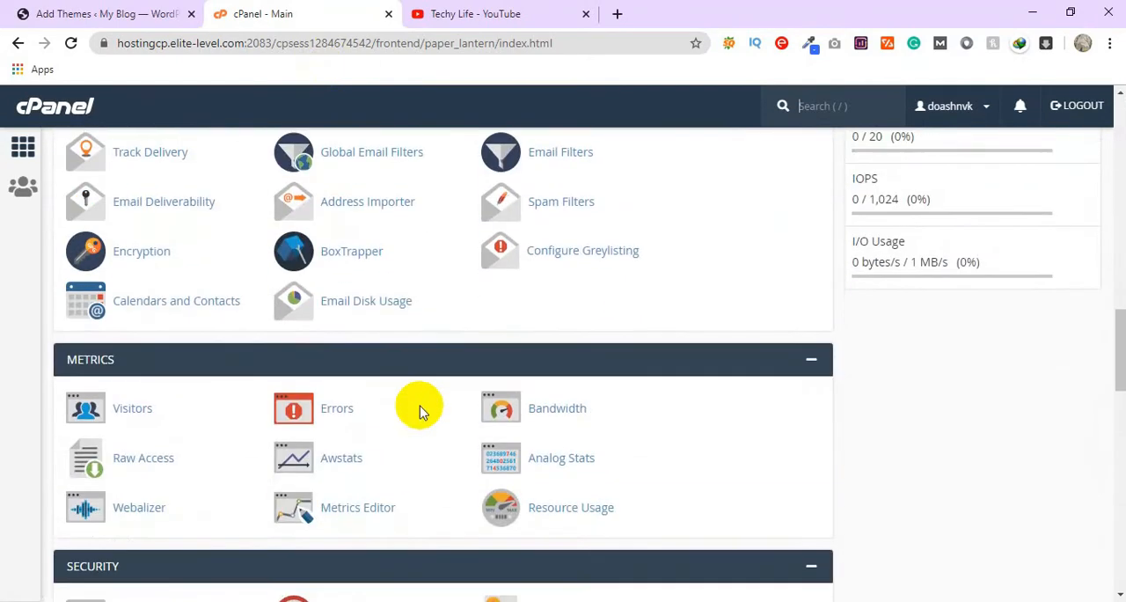
scroll(421, 411, down, 4)
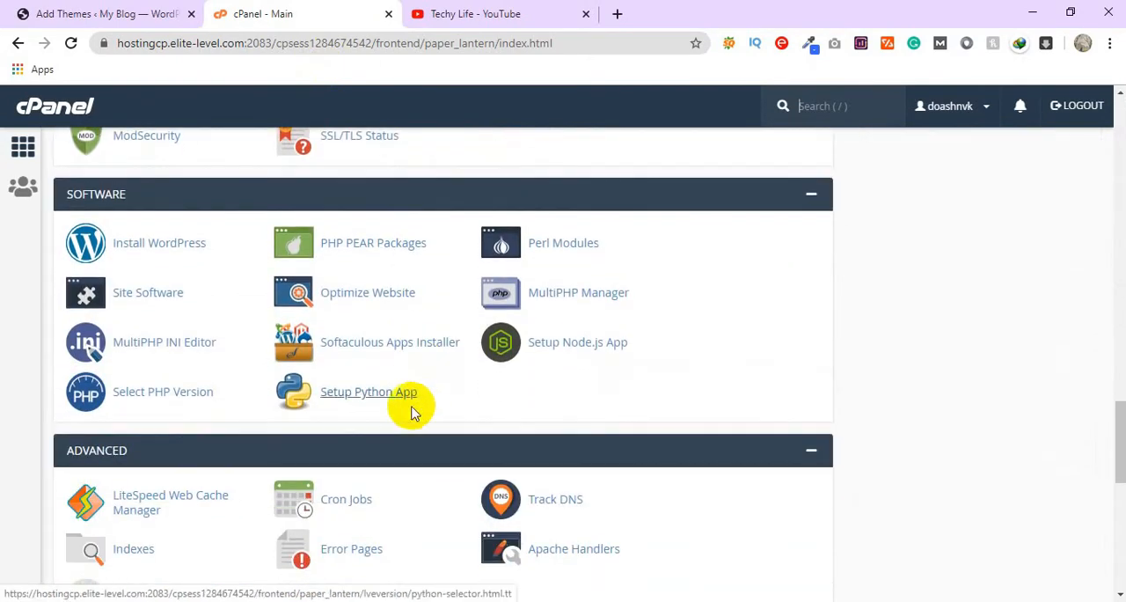
click(180, 351)
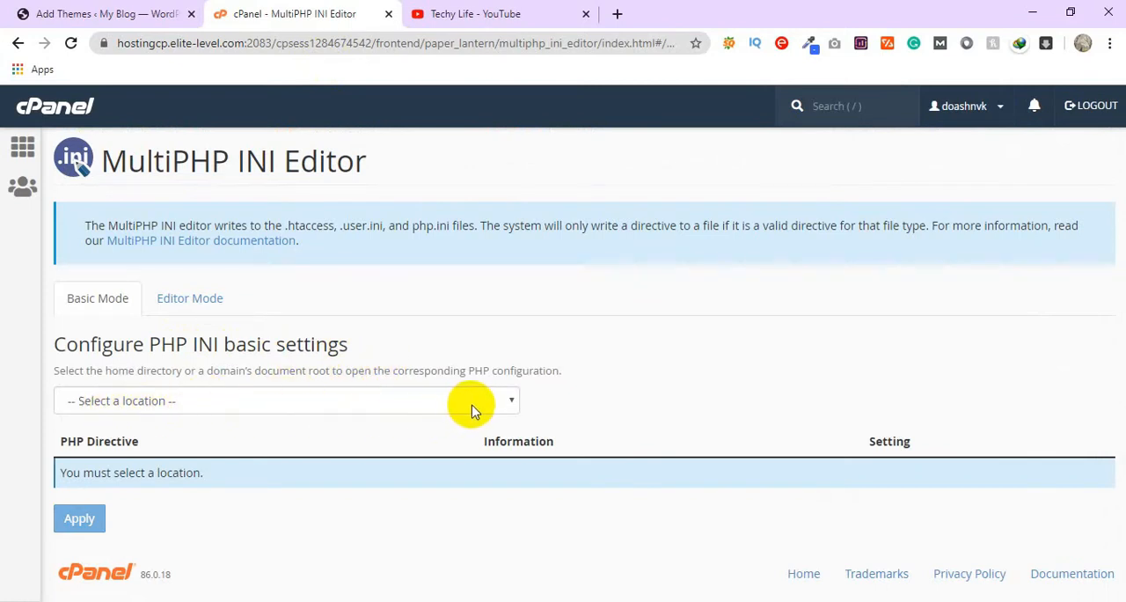
Step: Select graphicsworld.xyz as the location whose basic PHP INI settings are edited
click(484, 402)
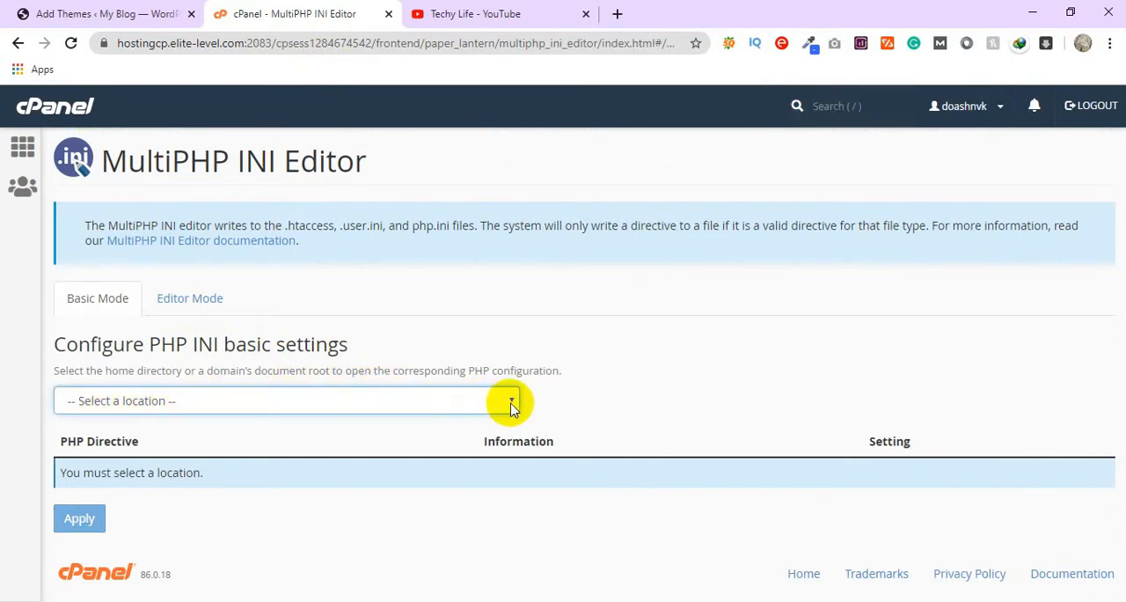
click(511, 403)
click(337, 458)
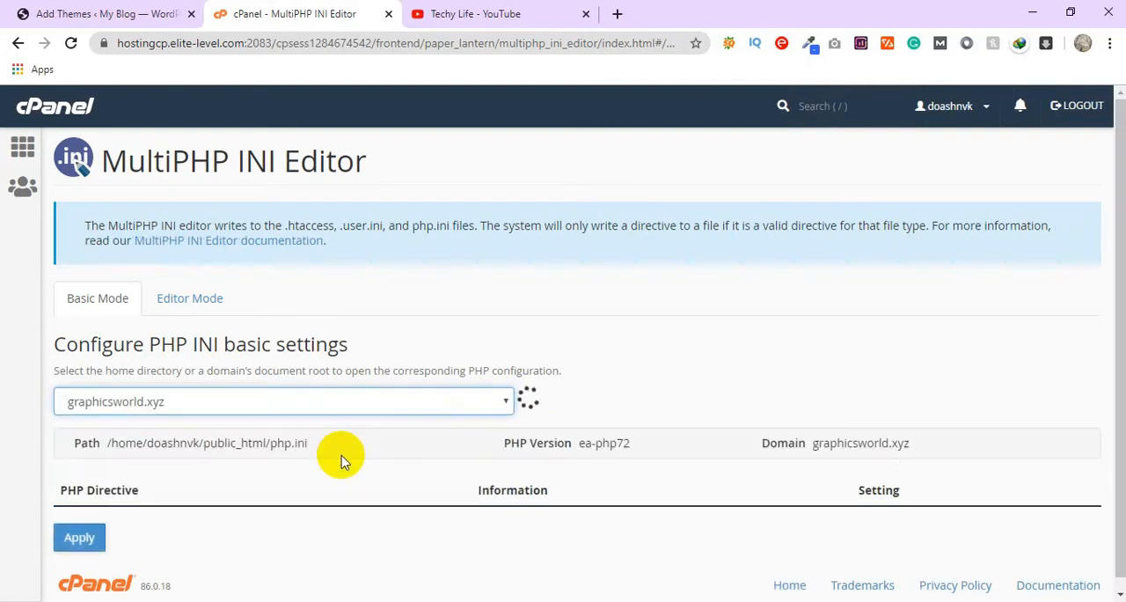
Step: Set the memory_limit directive to 500M
scroll(421, 430, down, 1)
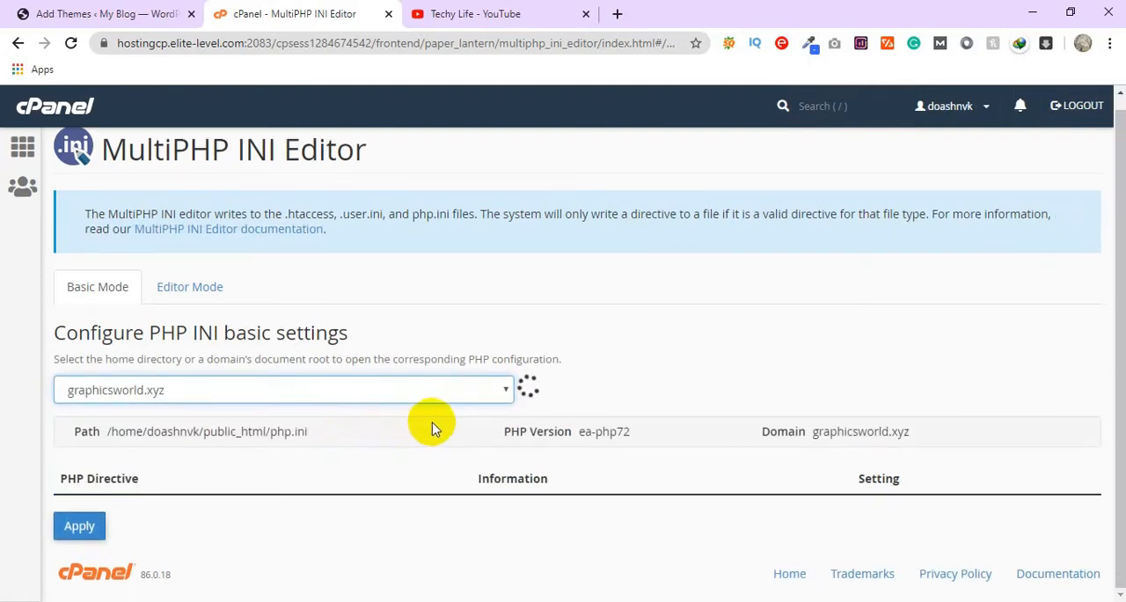
scroll(431, 429, down, 4)
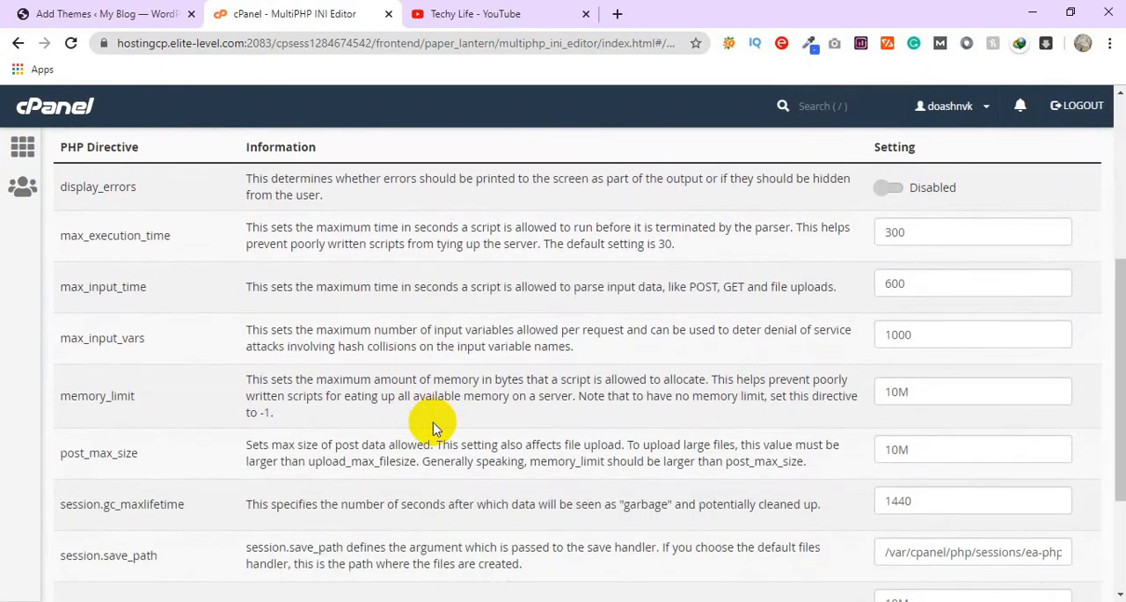
scroll(435, 424, down, 2)
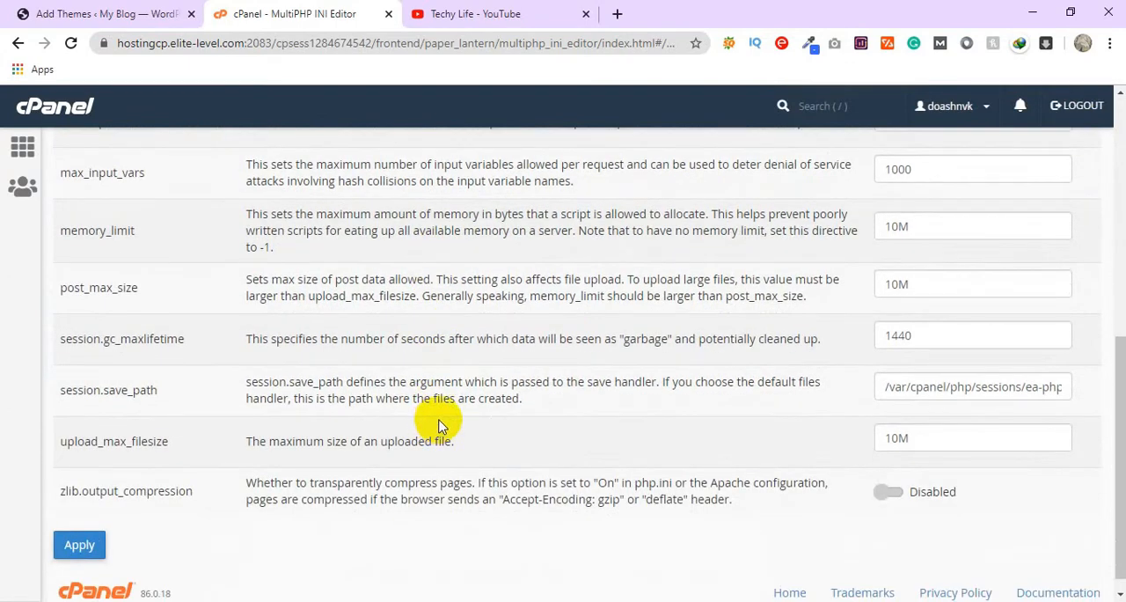
scroll(458, 415, up, 1)
scroll(457, 405, down, 1)
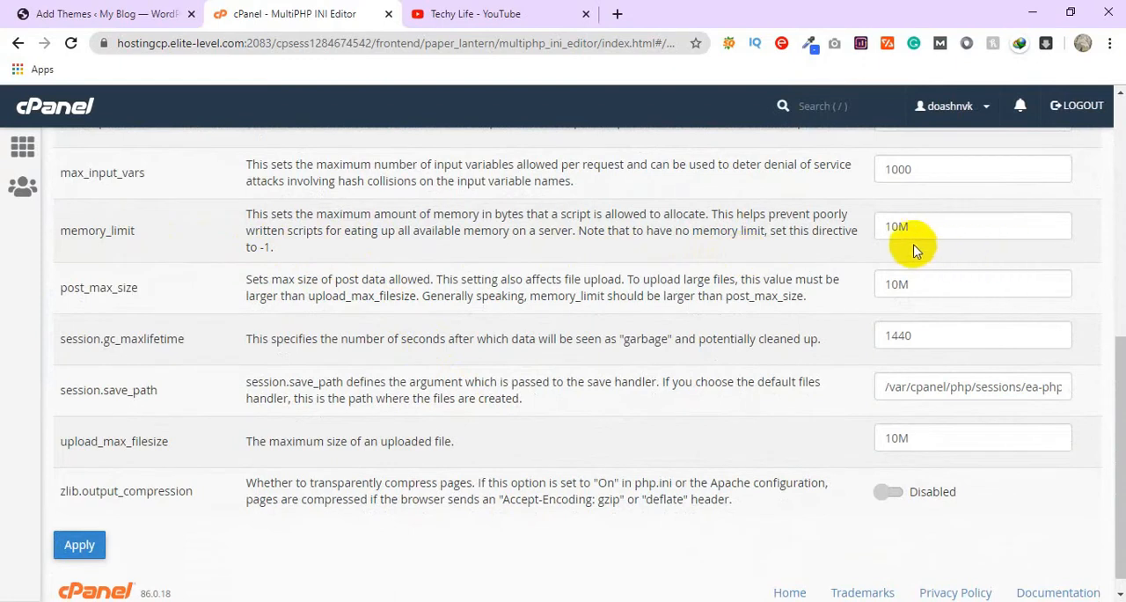
click(894, 228)
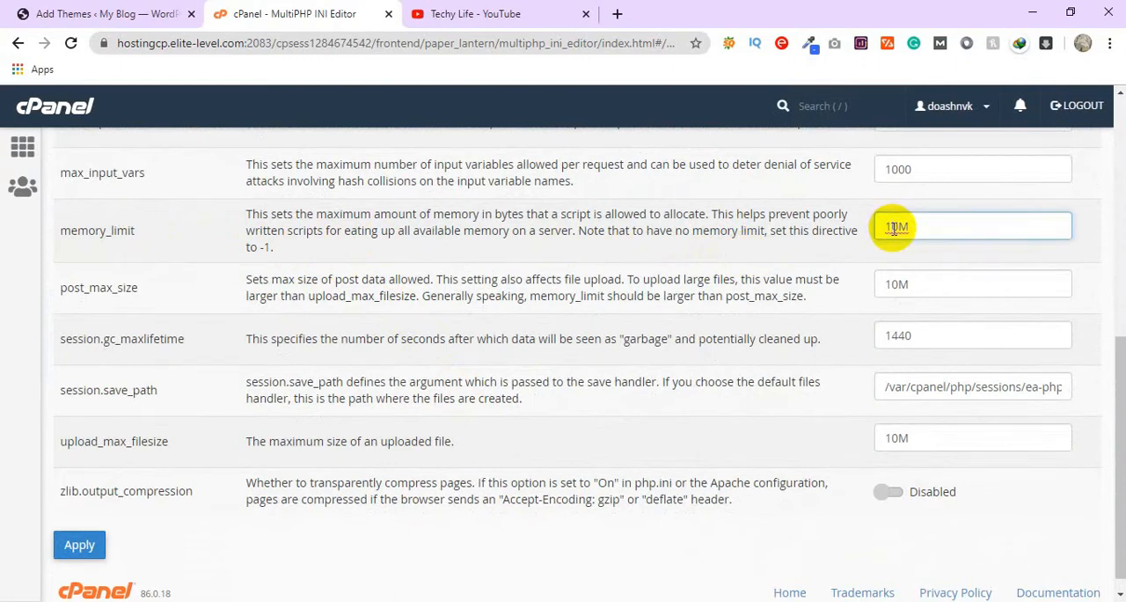
key(BackSpace)
text(50)
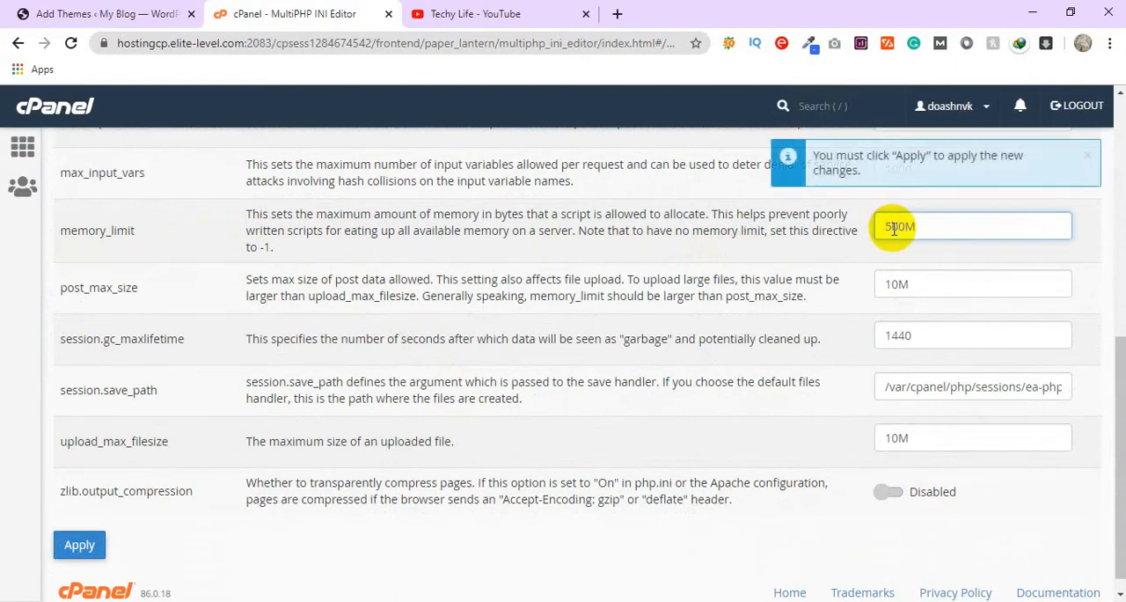
Step: Set both the post_max_size and upload_max_filesize directives to 500M
click(895, 285)
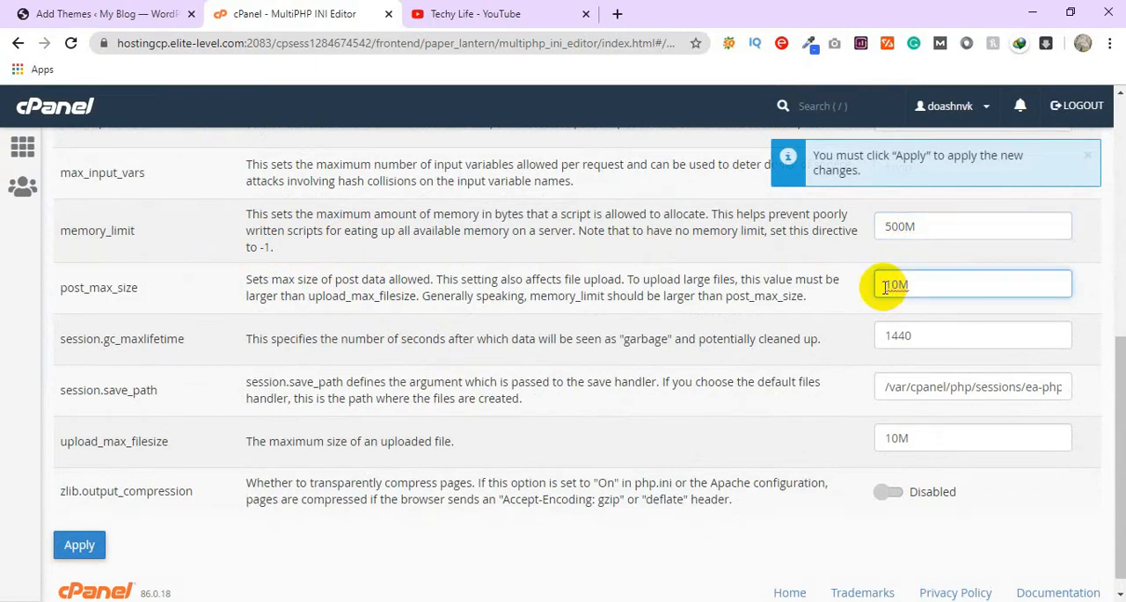
key(BackSpace)
text(50)
click(897, 440)
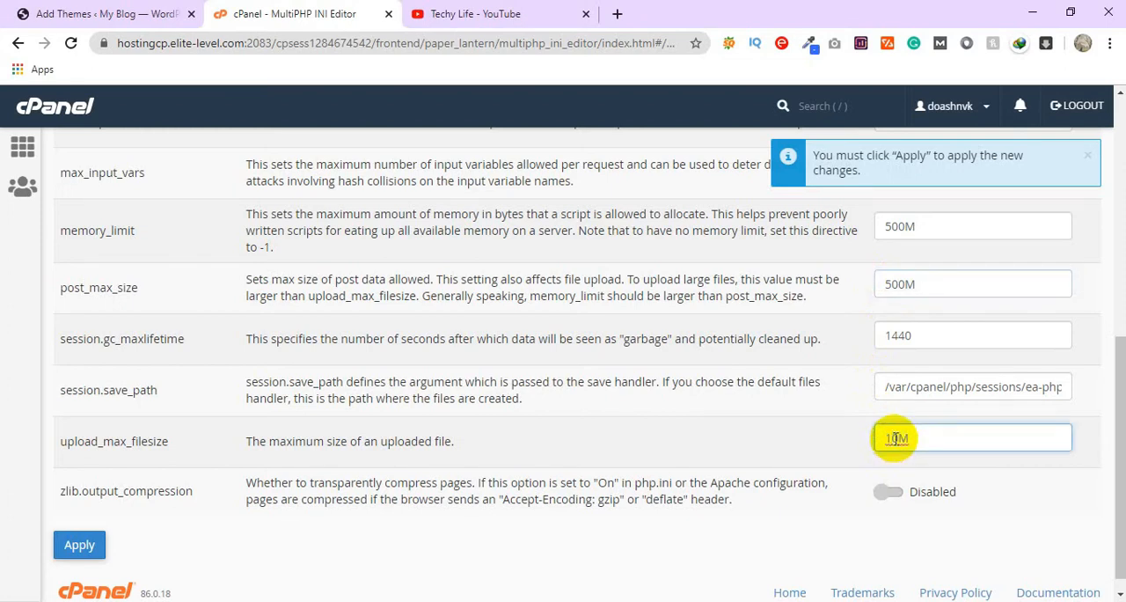
key(BackSpace)
text(50)
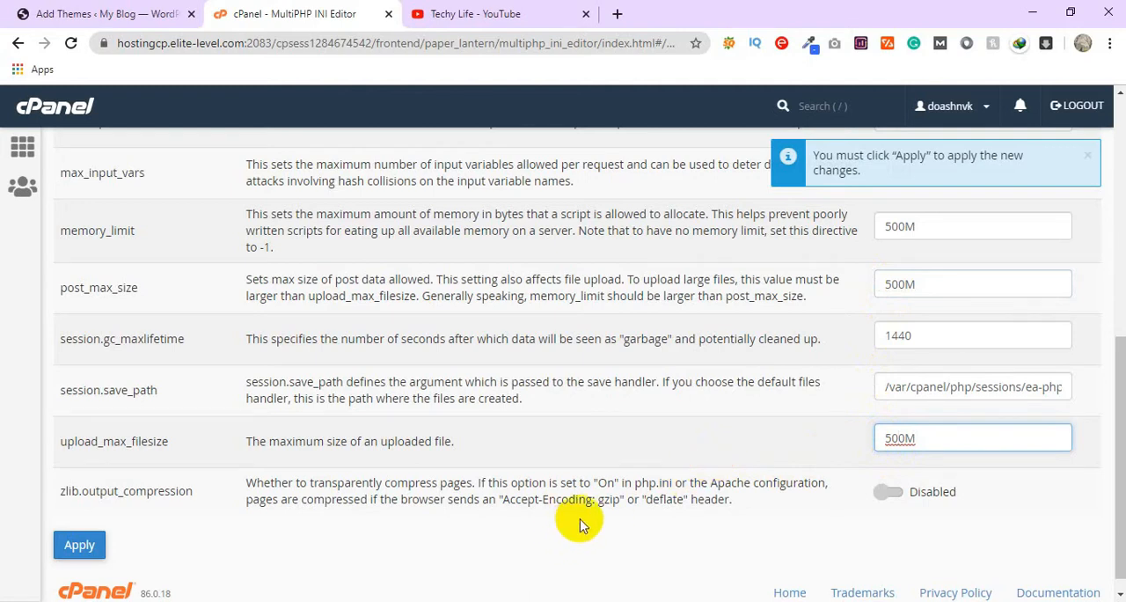
Step: Apply the edited PHP INI settings and switch to the WordPress admin to check the maximum upload file size on the Upload New Media page
click(71, 545)
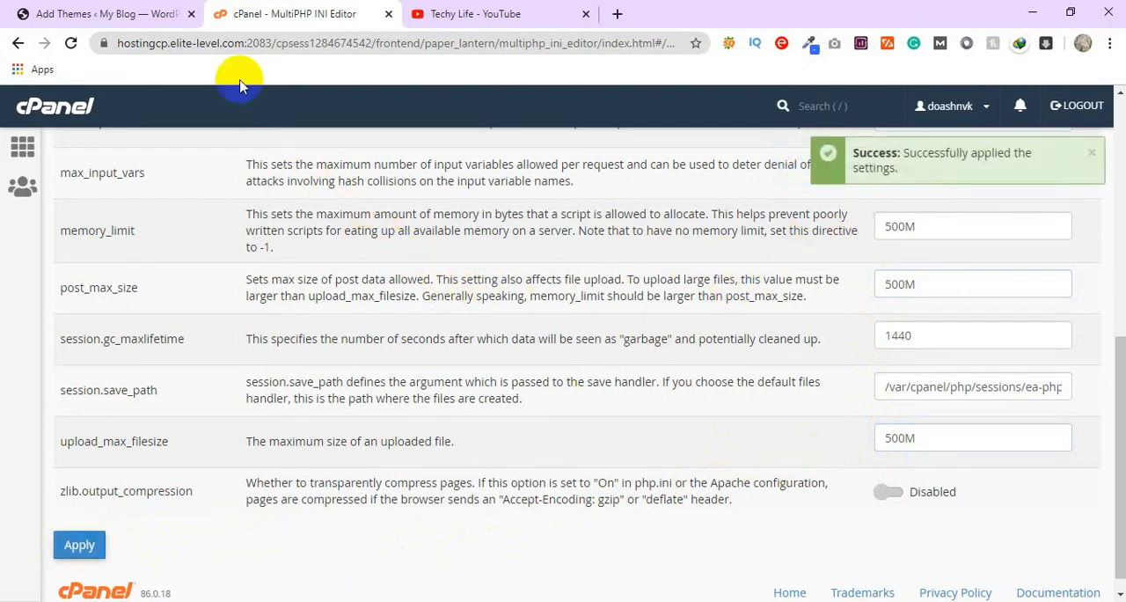
click(148, 24)
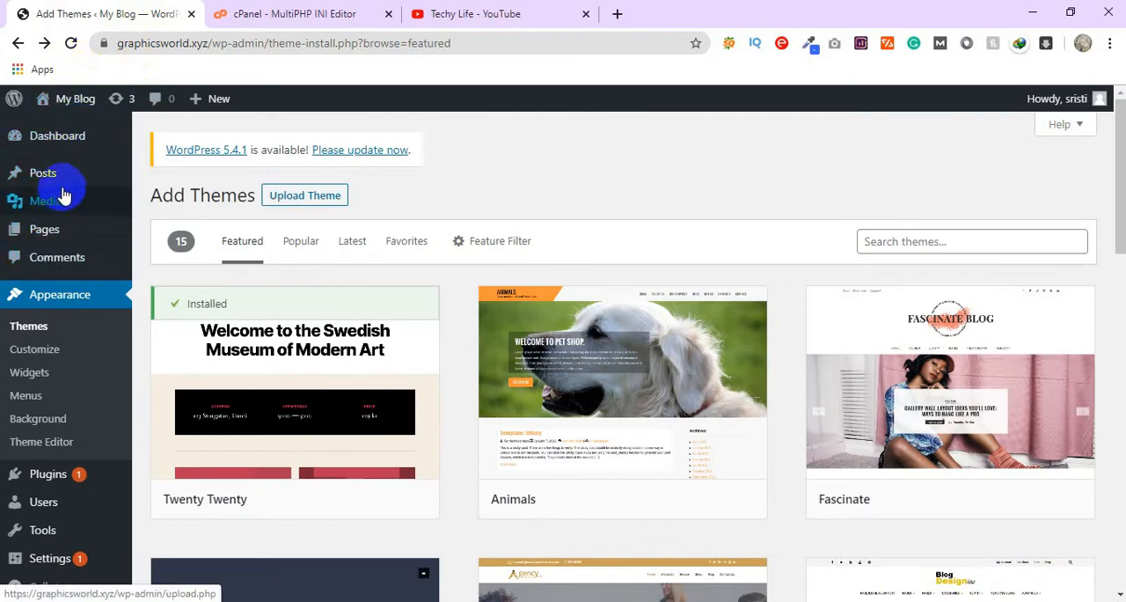
mouse_move(58, 210)
click(167, 230)
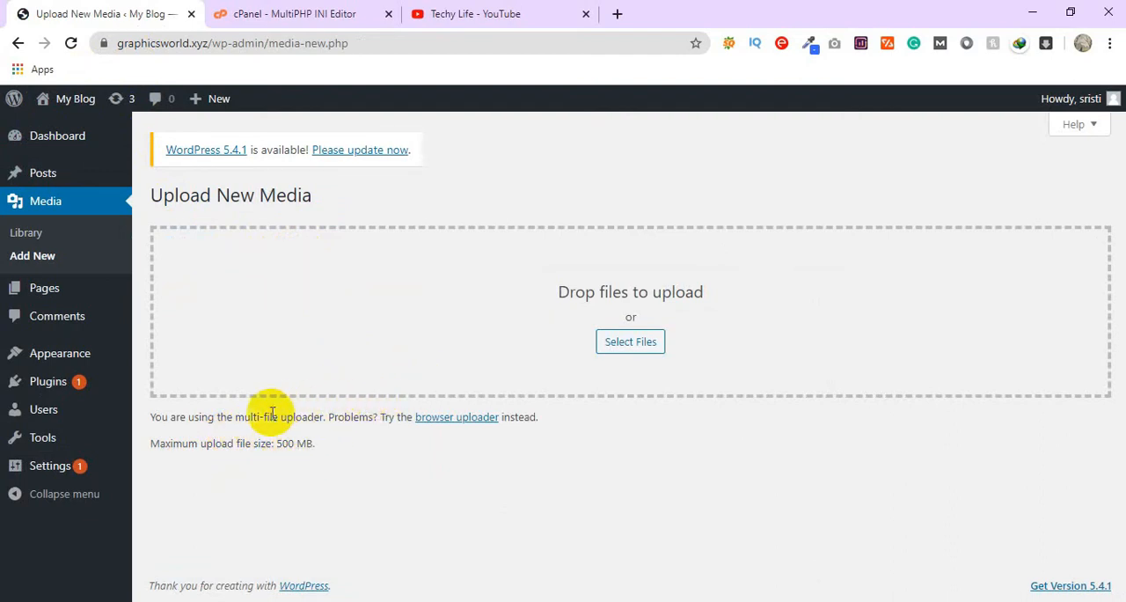
Step: Go to the site's Add Themes page and open the form for uploading a theme in .zip format
click(101, 366)
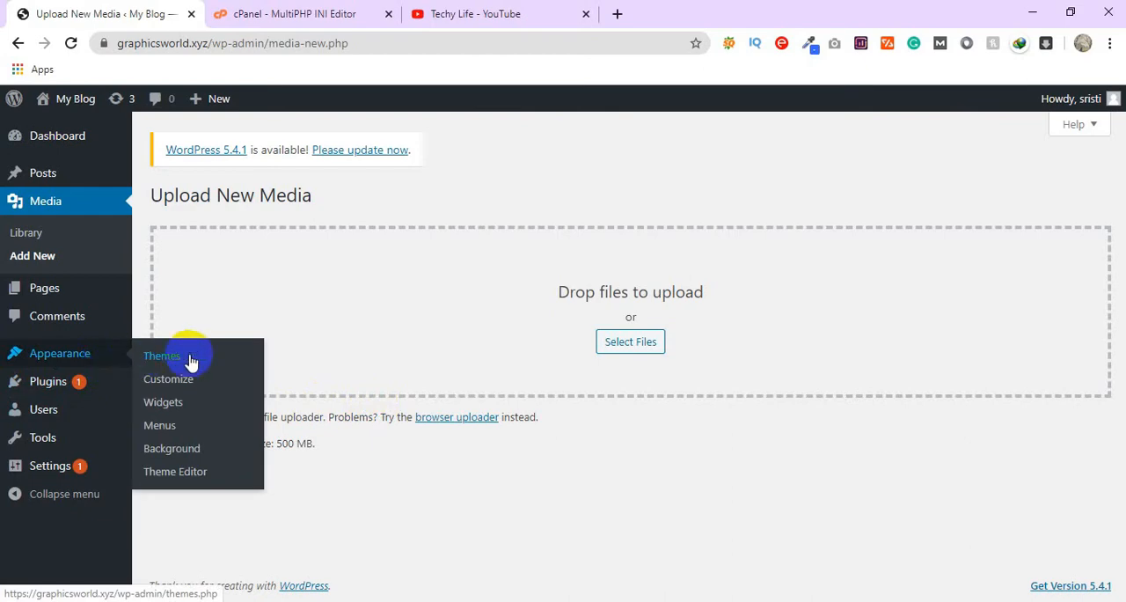
click(191, 362)
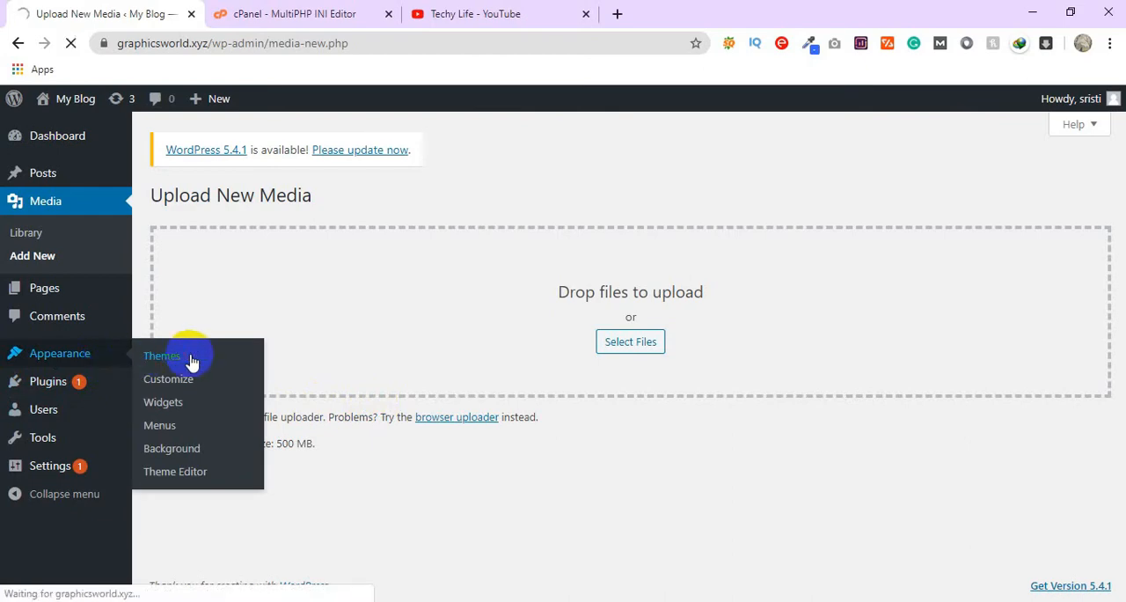
scroll(320, 214, down, 4)
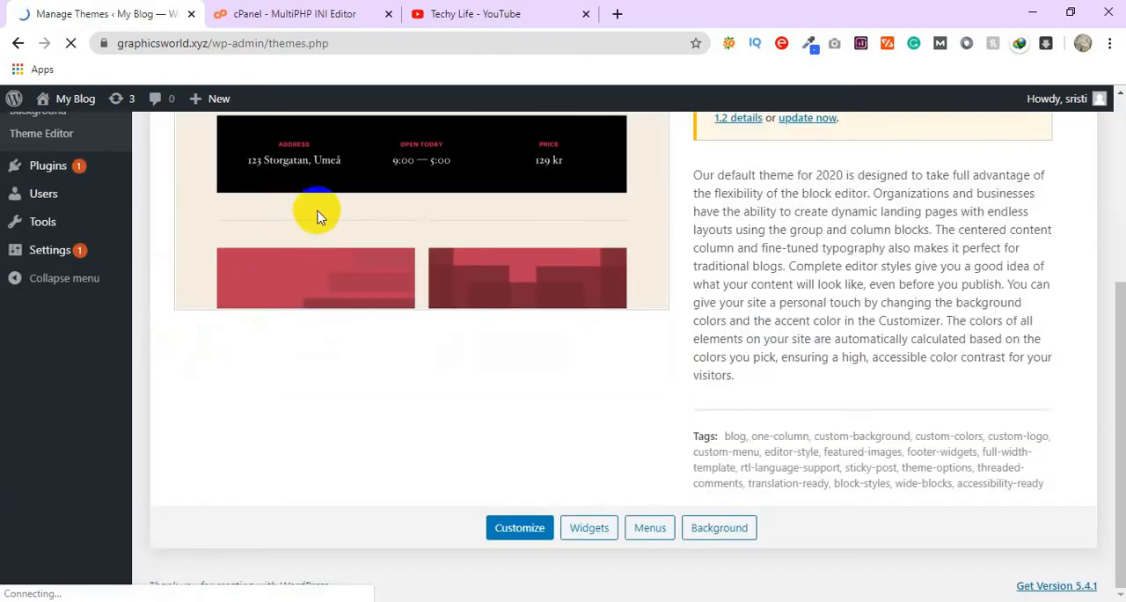
scroll(308, 259, up, 4)
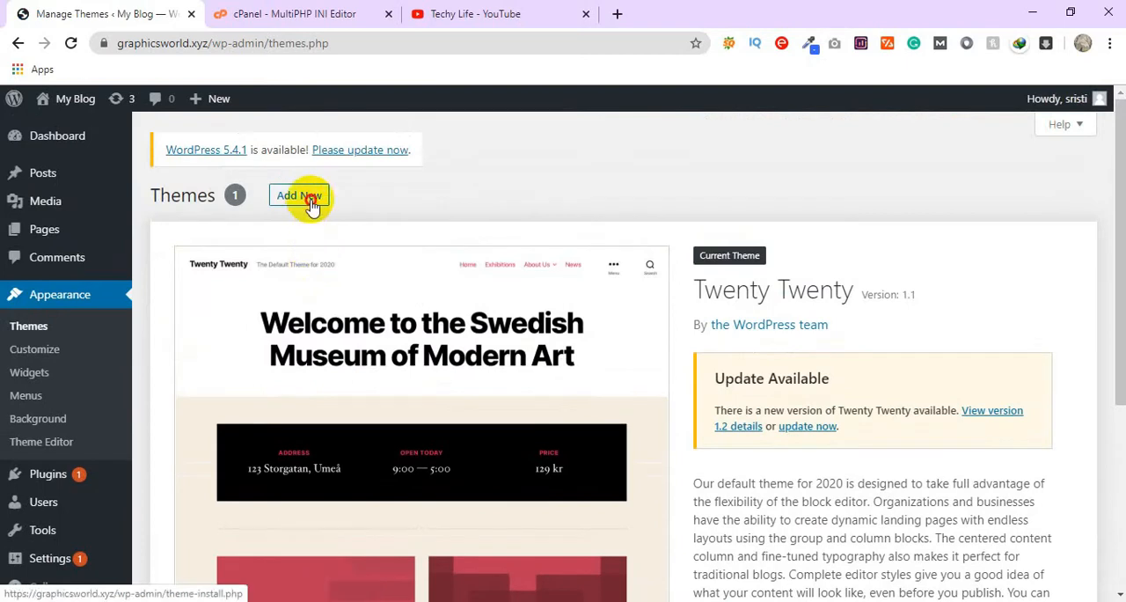
click(304, 198)
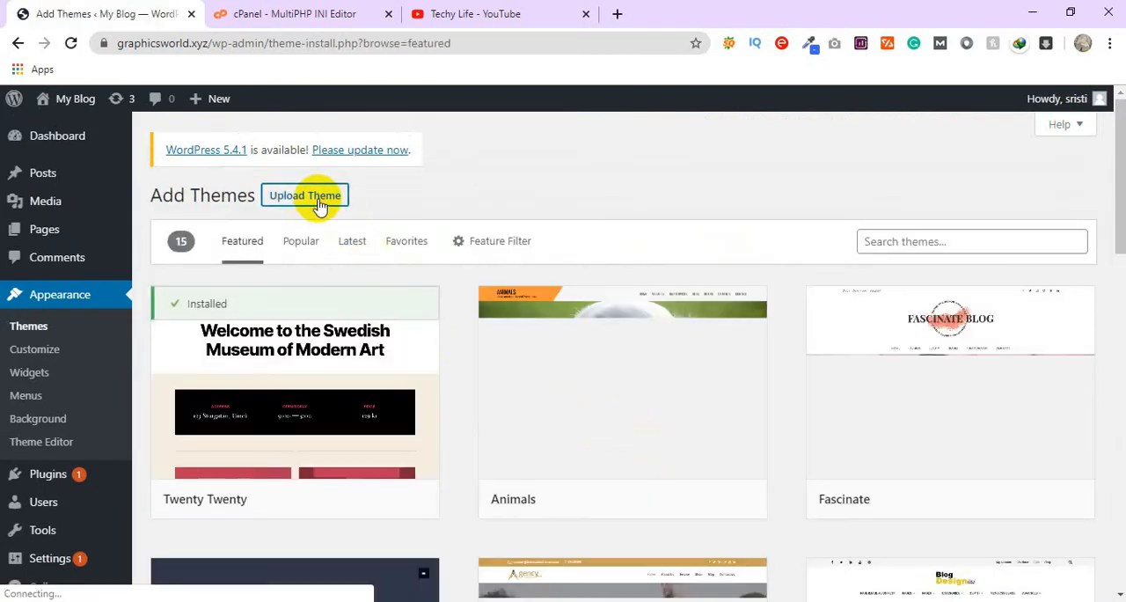
click(319, 206)
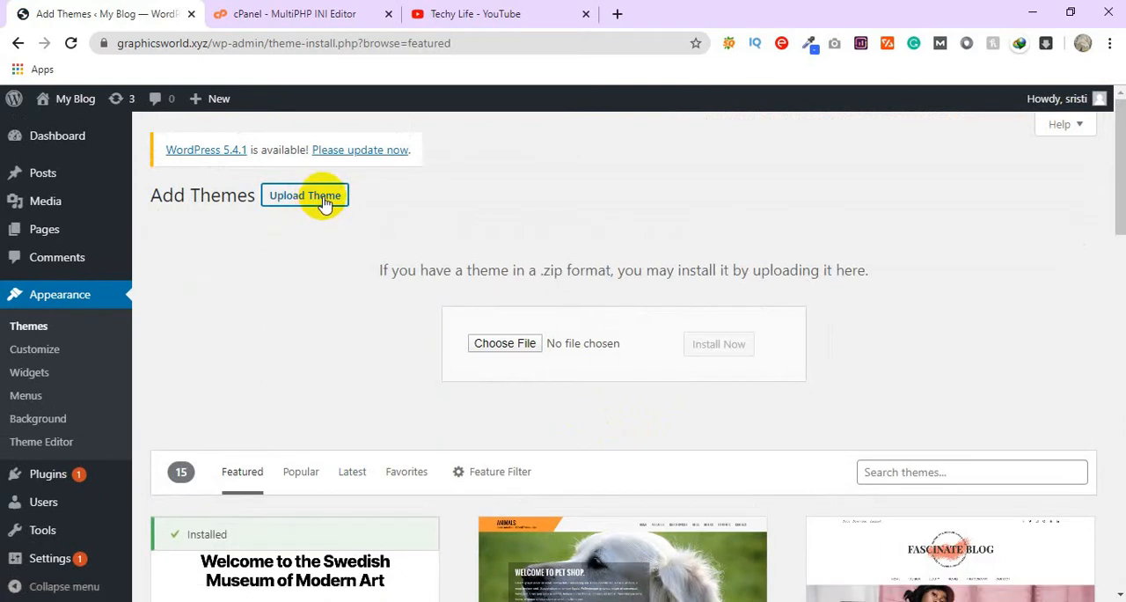
click(323, 202)
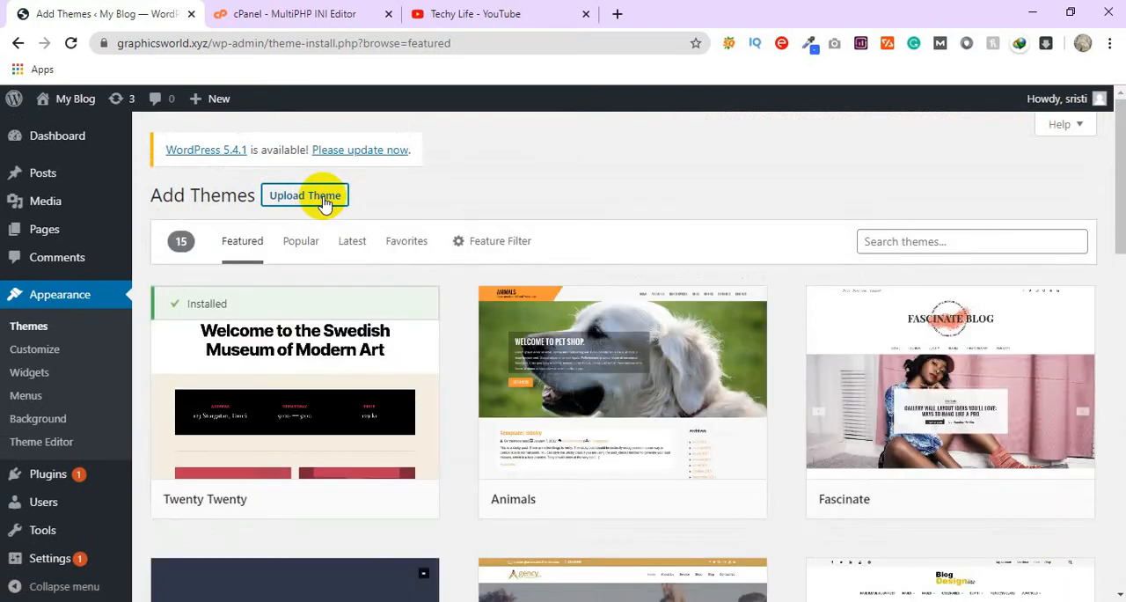
click(323, 202)
Step: Choose selfer.zip from the Desktop as the theme package and install it
click(493, 342)
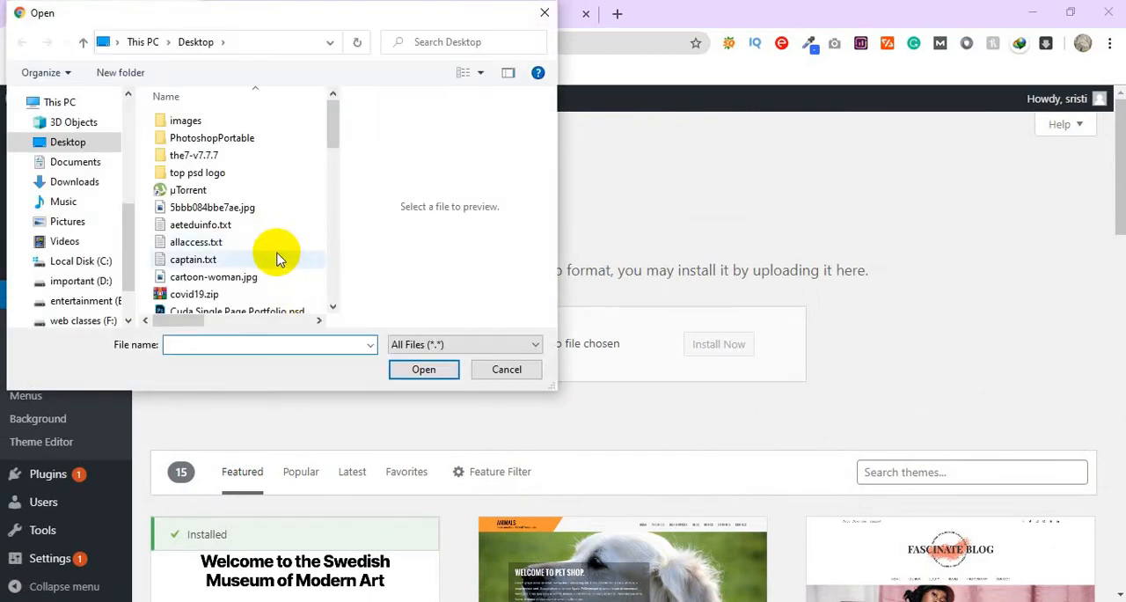
text(se)
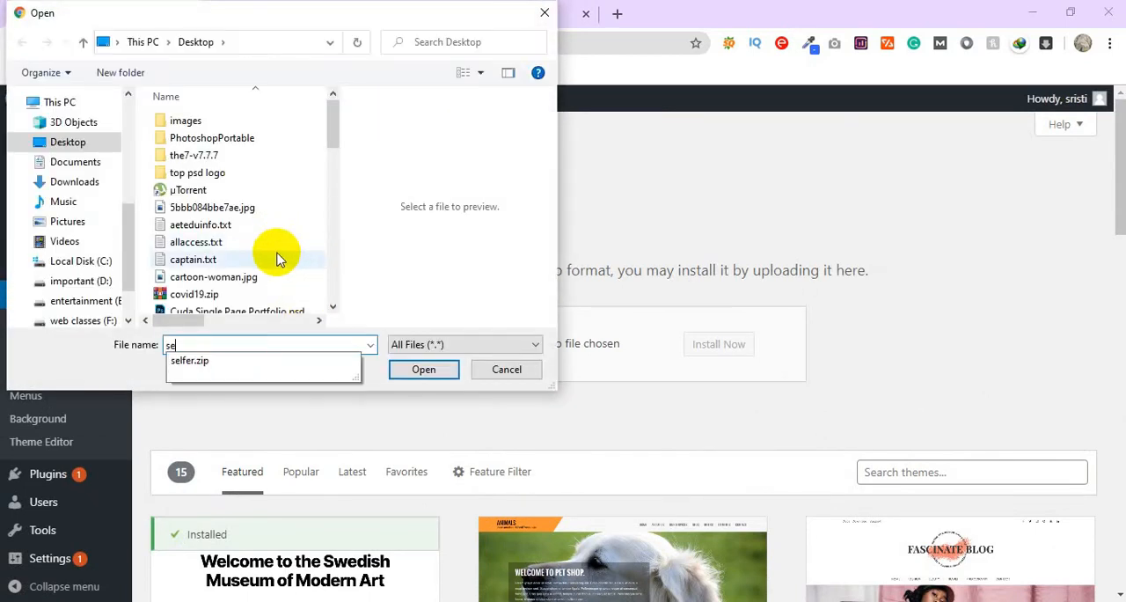
click(206, 366)
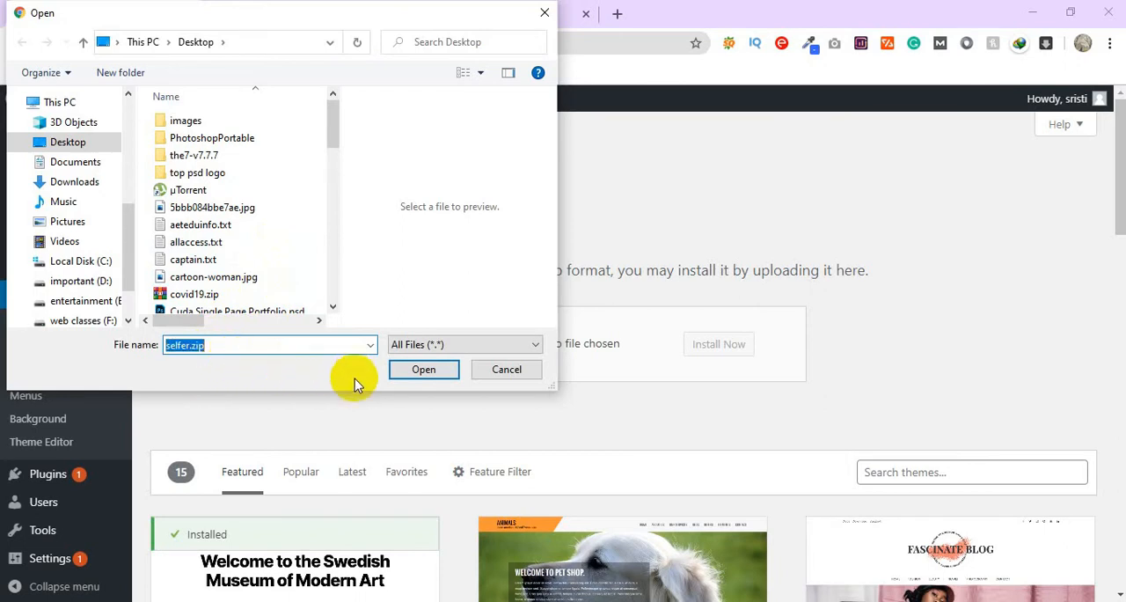
click(419, 370)
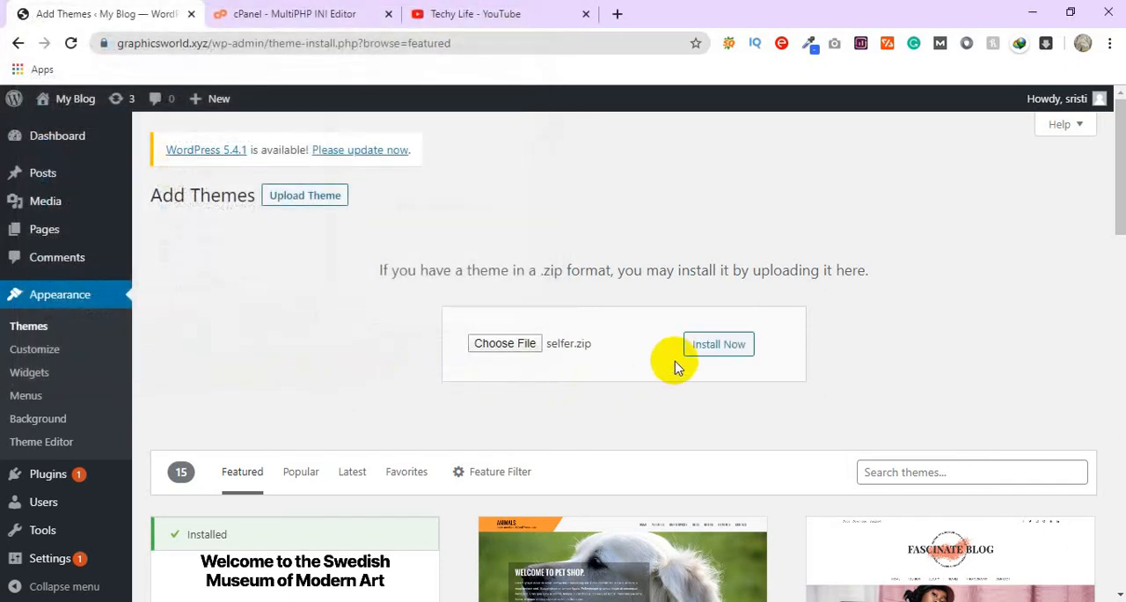
click(711, 345)
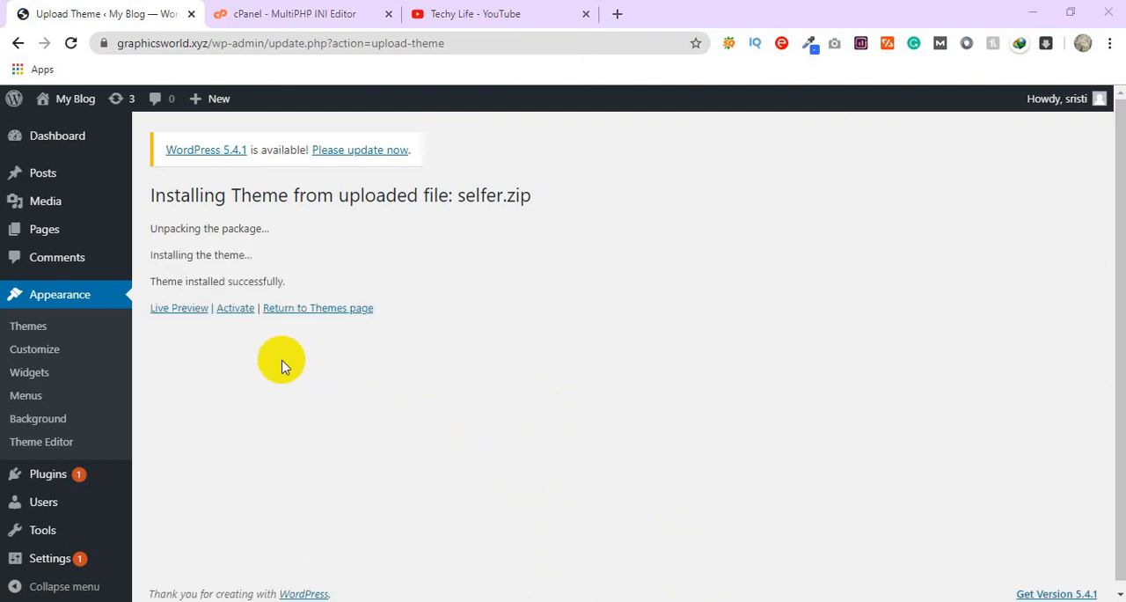
Step: Activate the newly installed Selfer theme and look over the Manage Themes page
click(236, 309)
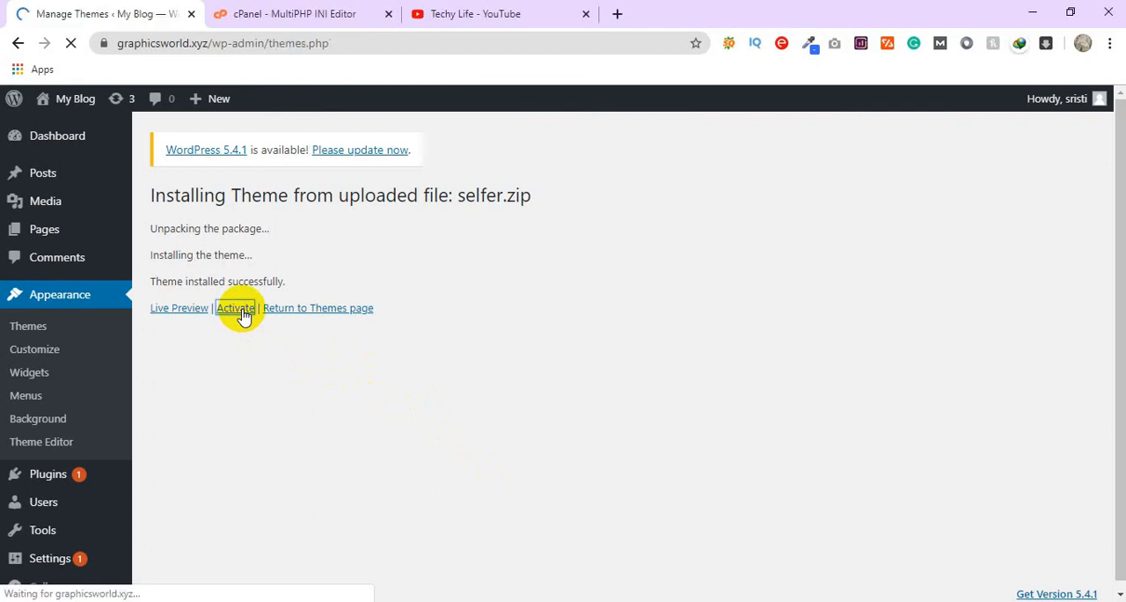
scroll(221, 396, down, 1)
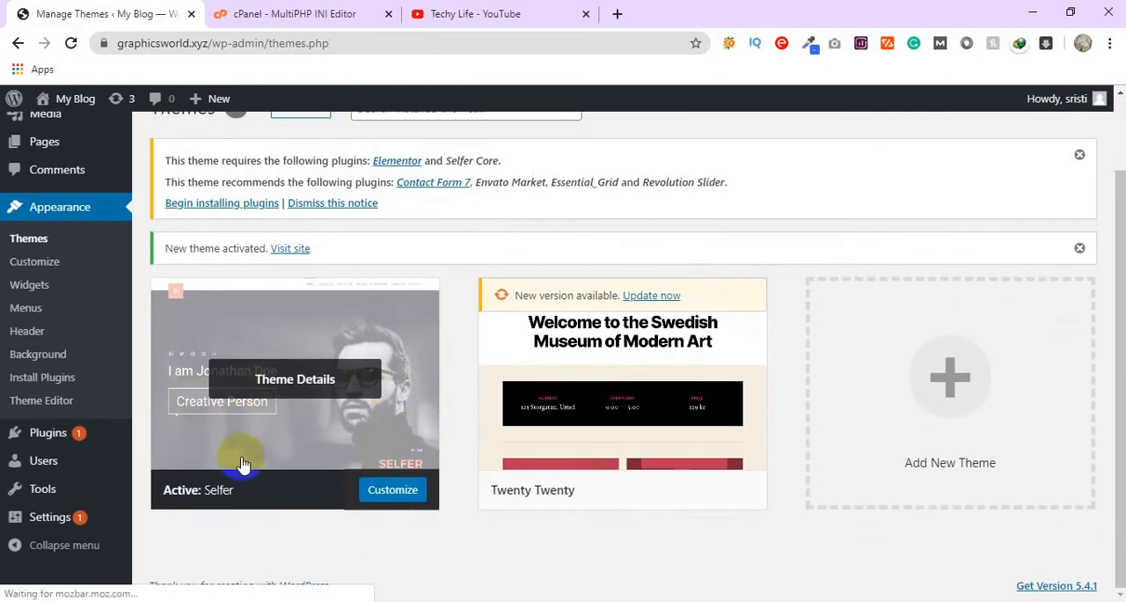
scroll(420, 390, up, 1)
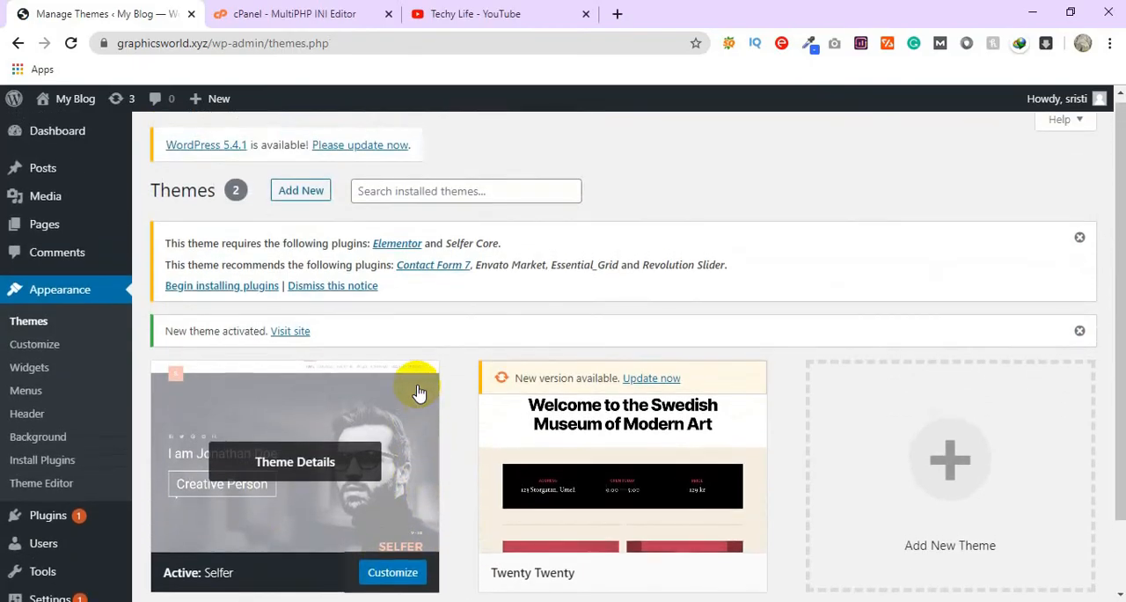